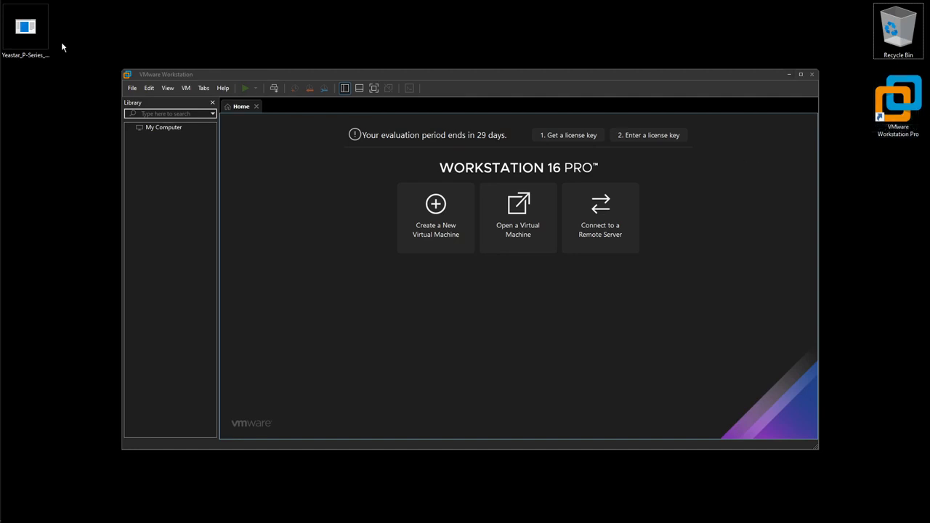
Move the Yeastar zip beside the Workstation shortcut and launch the New Virtual Machine Wizard with Typical configuration
drag(27, 29, 898, 180)
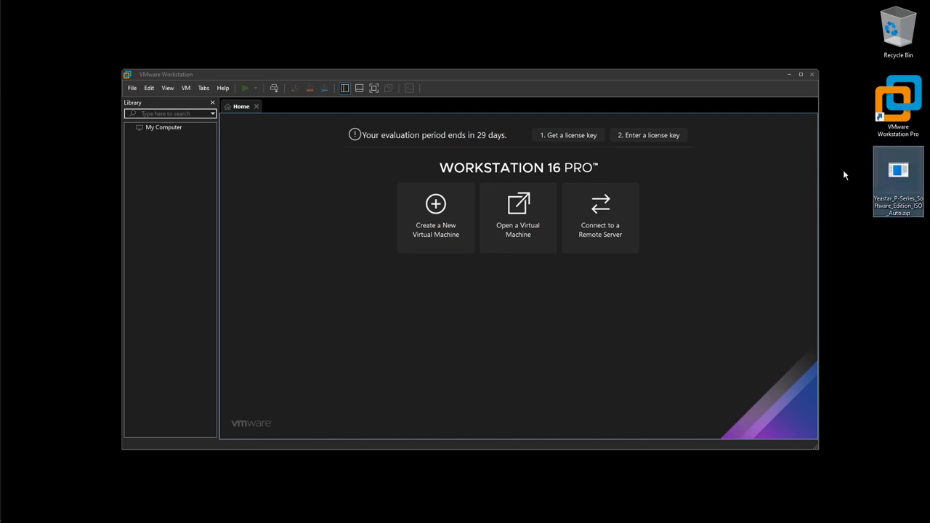
click(756, 206)
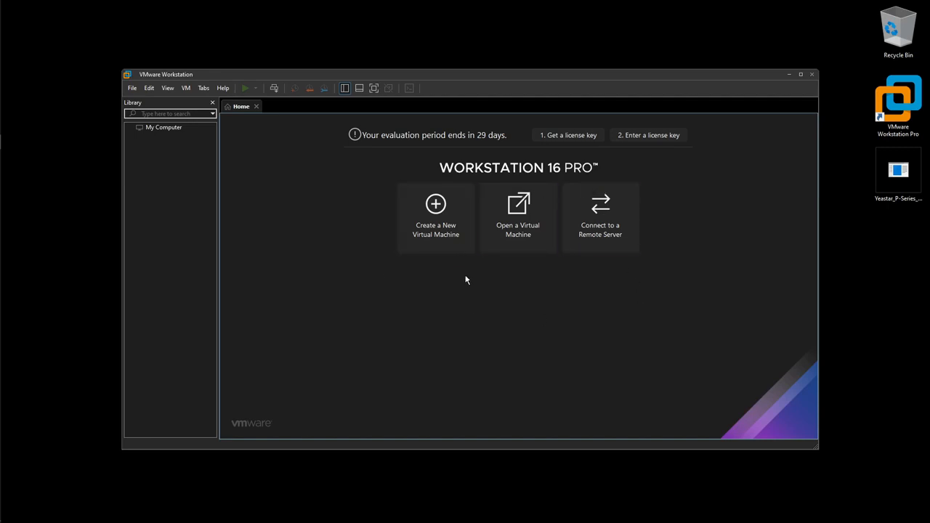
click(440, 218)
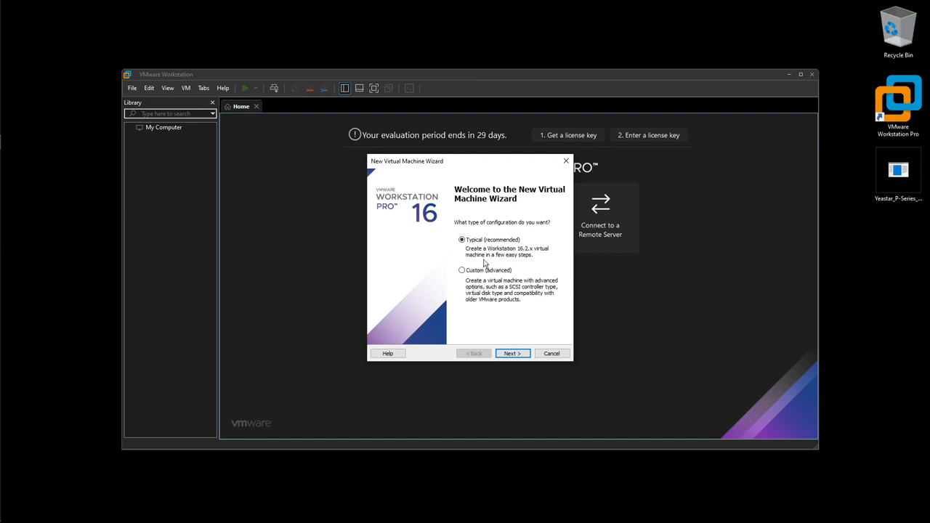
Use the Typical setup and choose 'I will install the operating system later'
click(513, 354)
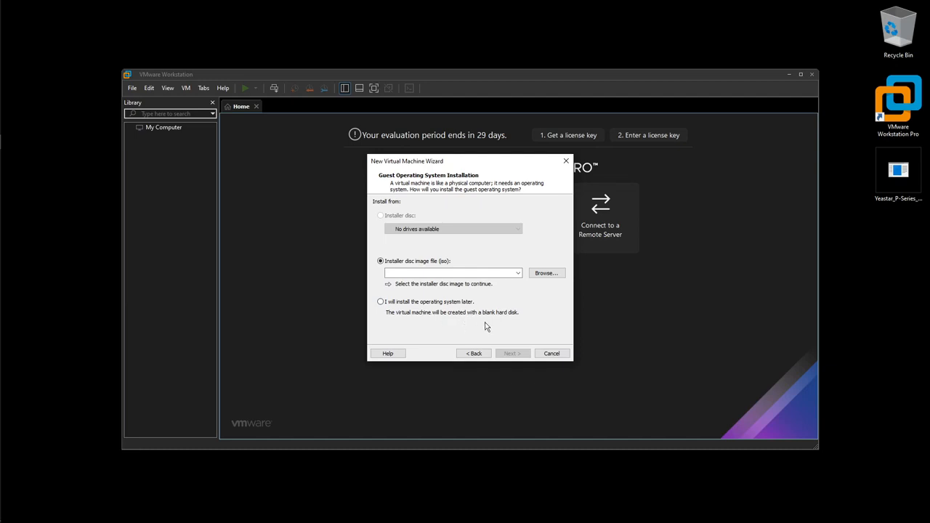
click(381, 303)
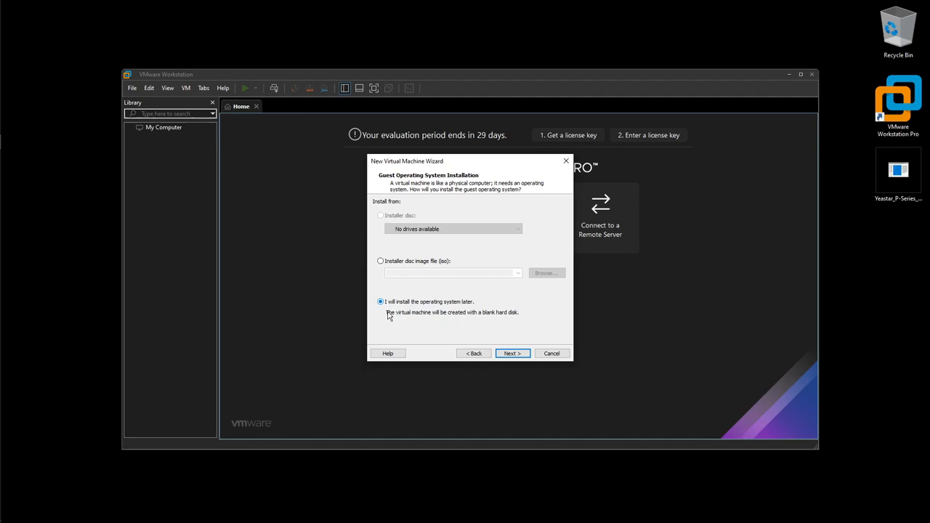
click(501, 354)
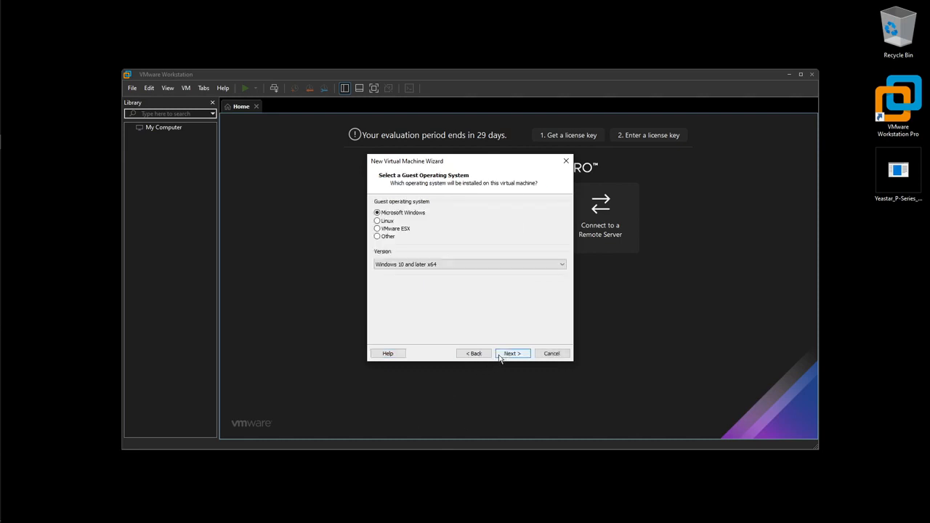
Choose Linux as the guest OS with version Ubuntu 64-bit
click(379, 222)
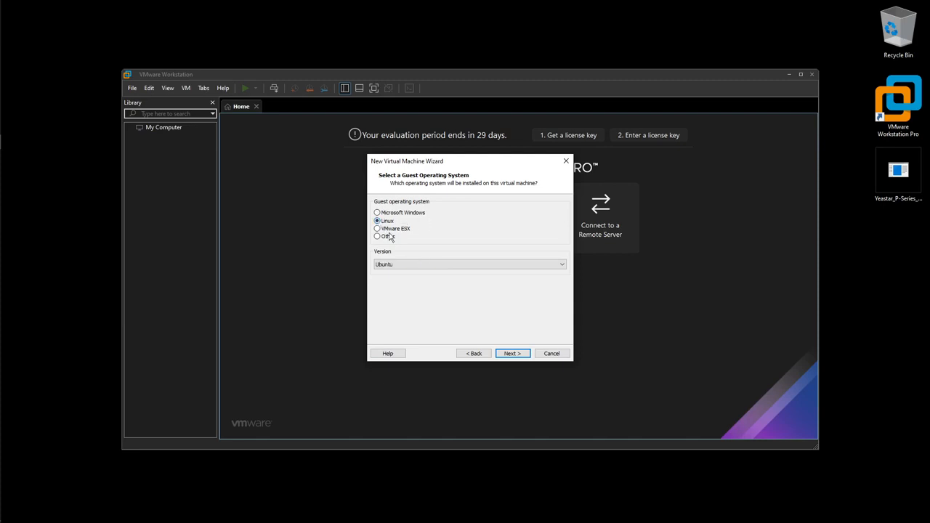
click(422, 264)
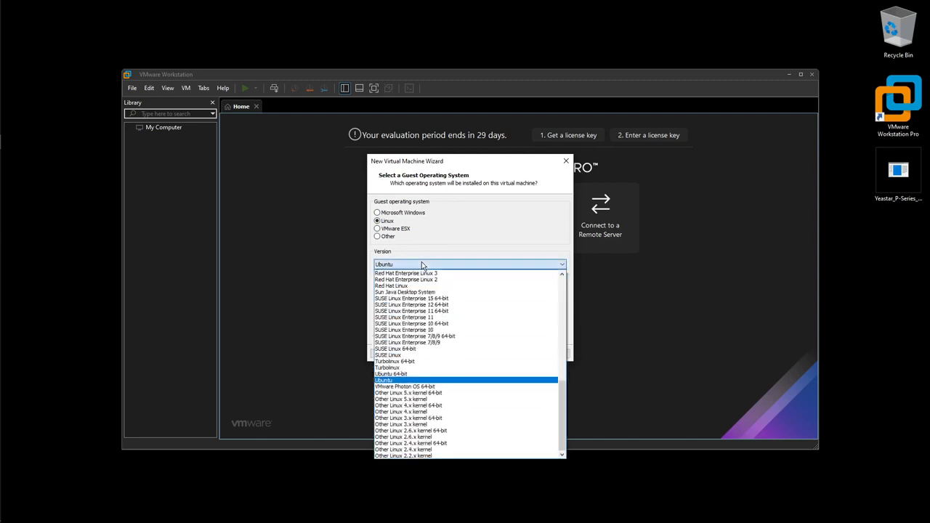
click(433, 375)
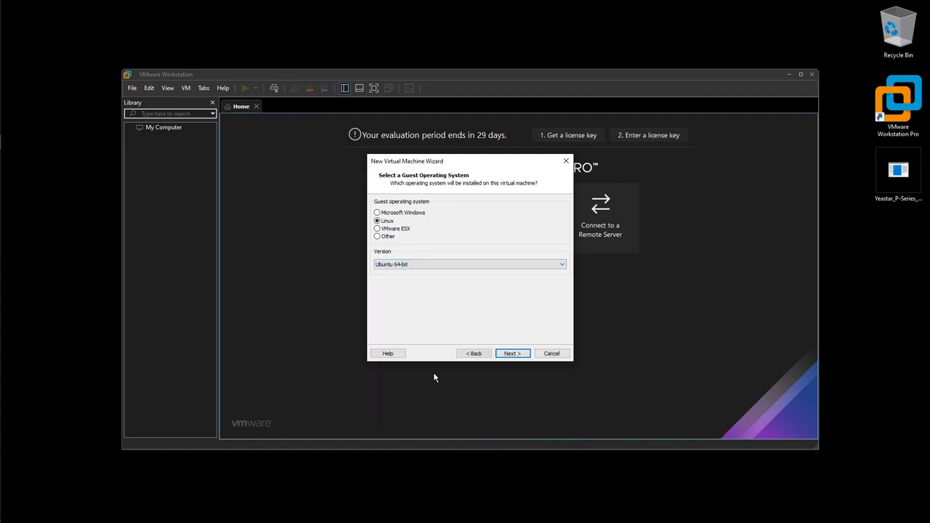
click(499, 355)
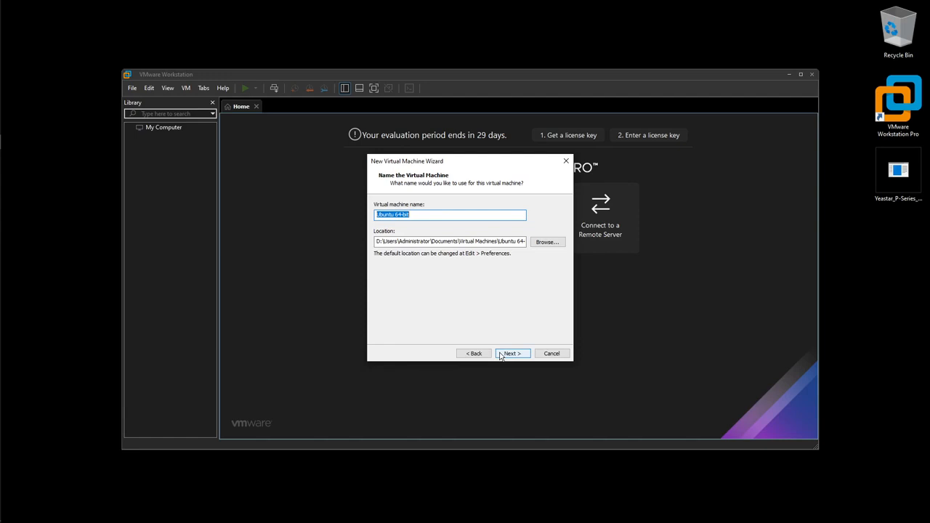
Change the virtual machine name to 'Ubuntu 64-bit (P-Series)' and move on
click(447, 216)
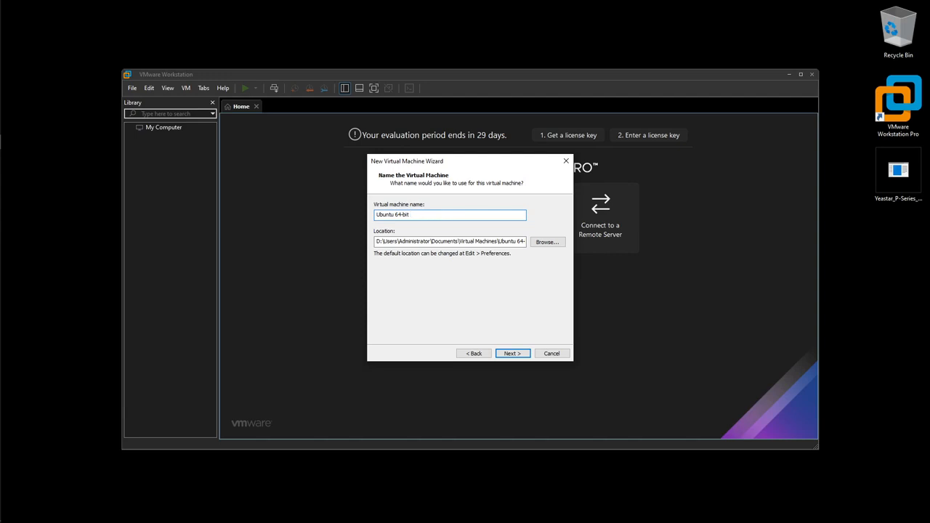
text(PS)
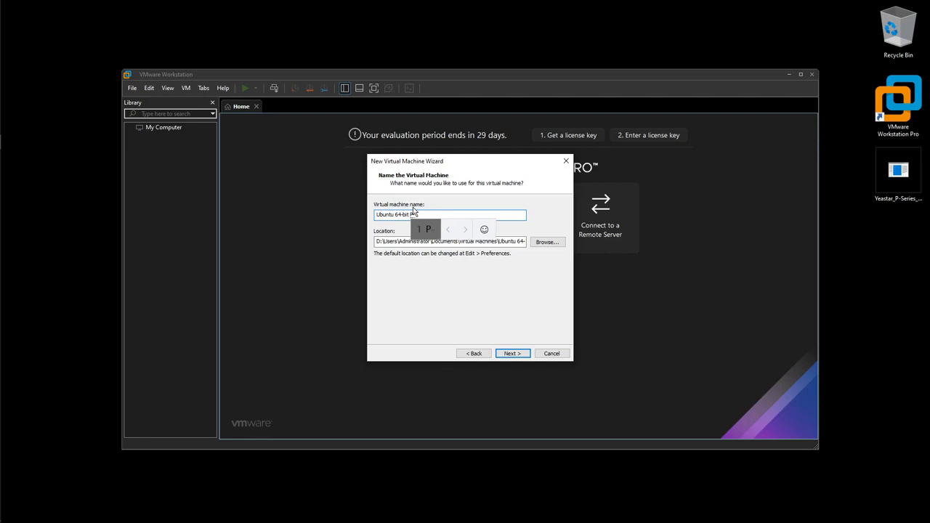
text(-Ser)
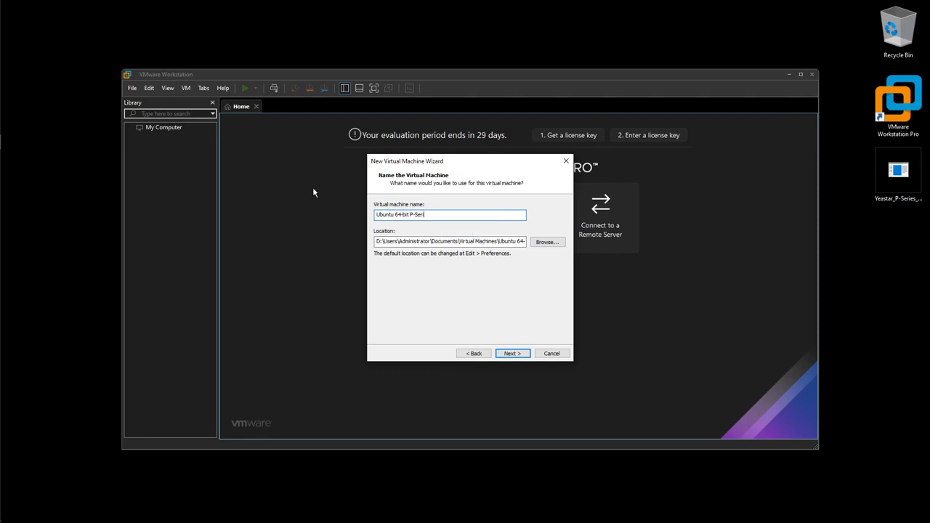
text(ies)
click(409, 214)
text(()
click(431, 214)
text())
click(521, 355)
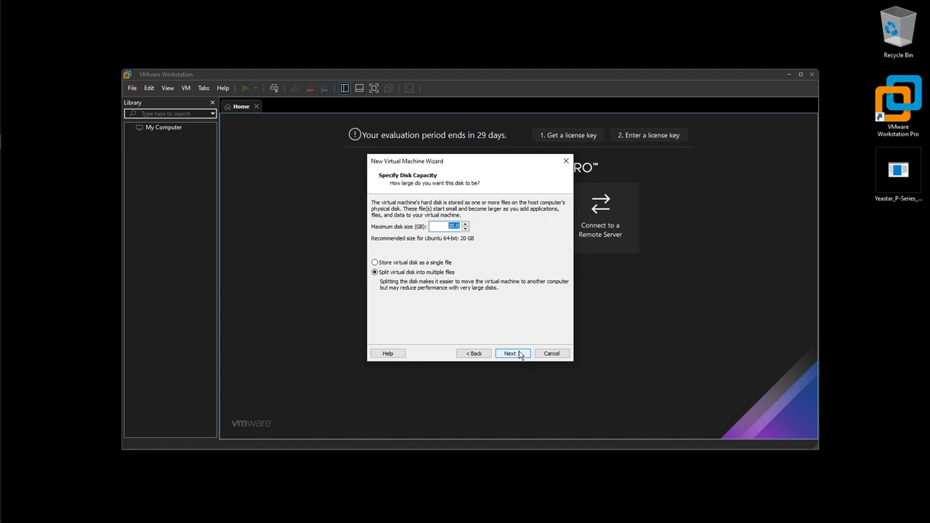
Set the maximum disk size to 40 GB, keeping split files
click(466, 224)
click(466, 224)
text(40)
click(512, 354)
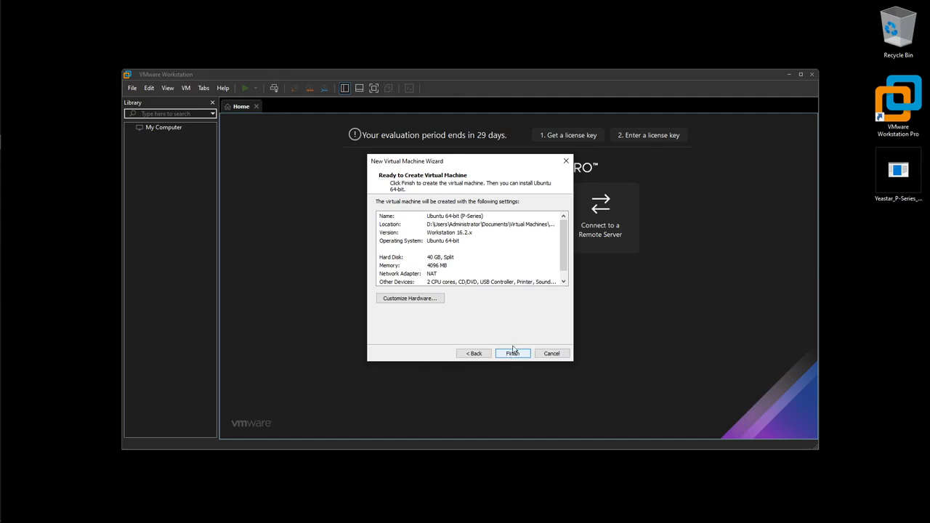
Confirm the summary to create the VM with 4 GB memory and a 40 GB disk
click(515, 354)
click(520, 355)
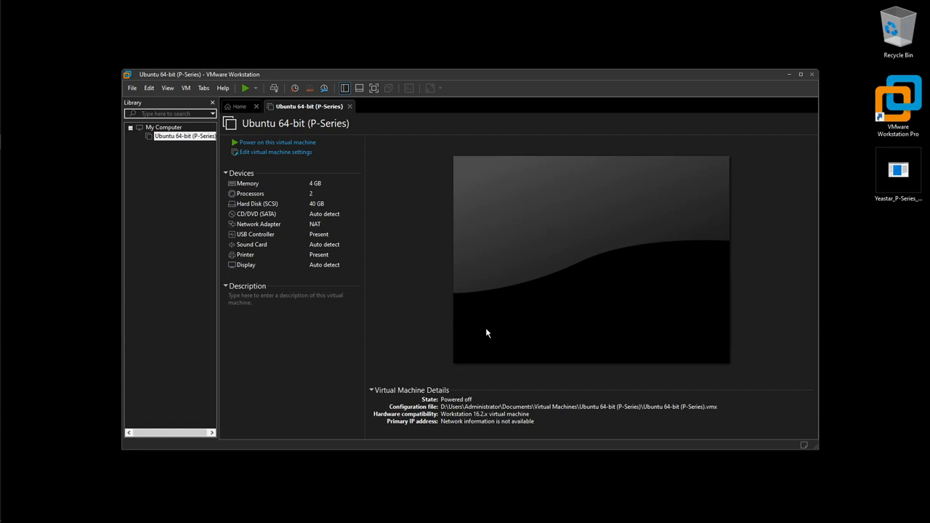
Select Ubuntu 64-bit (P-Series) in the library and open its Virtual Machine Settings
click(175, 136)
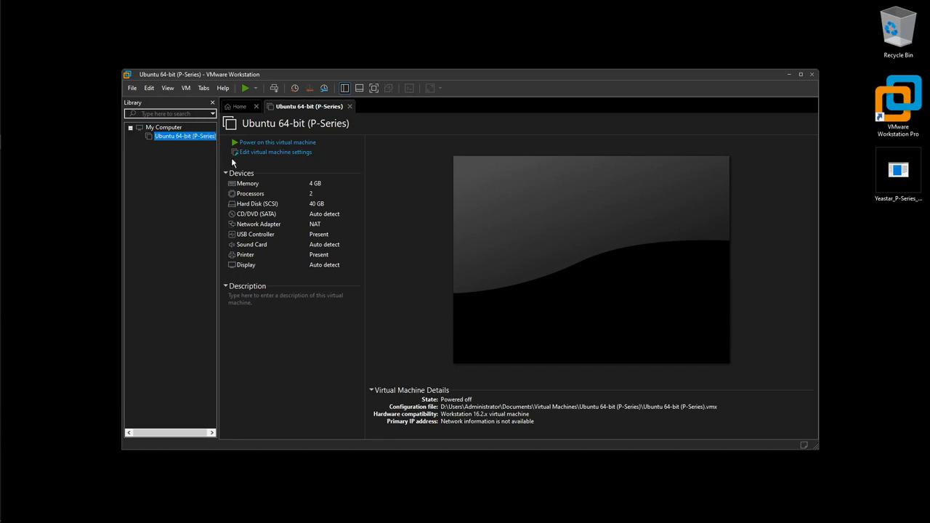
click(288, 154)
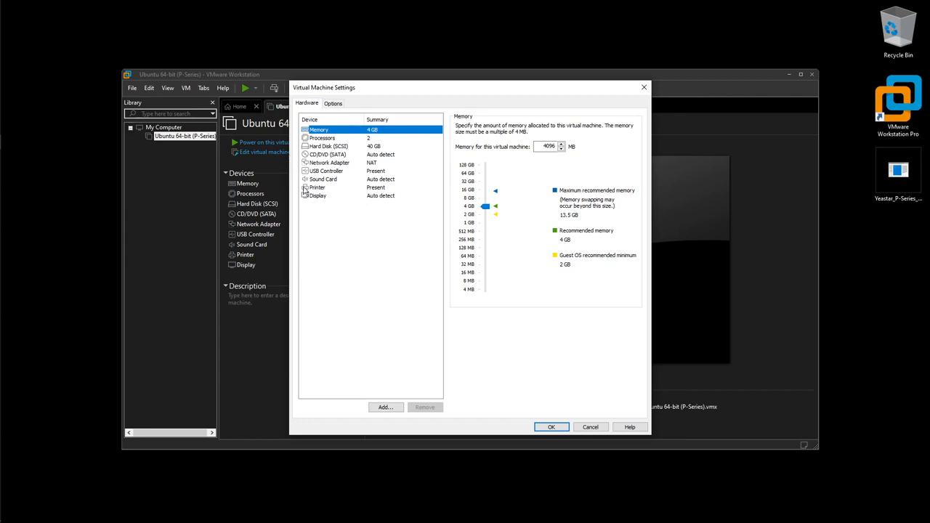
Switch the CD/DVD (SATA) connection to 'Use ISO image file'
click(338, 148)
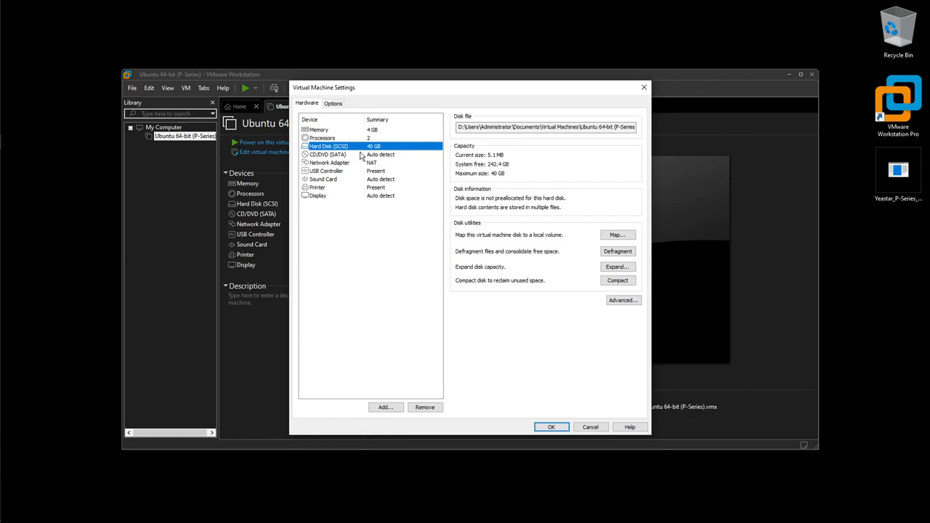
click(336, 157)
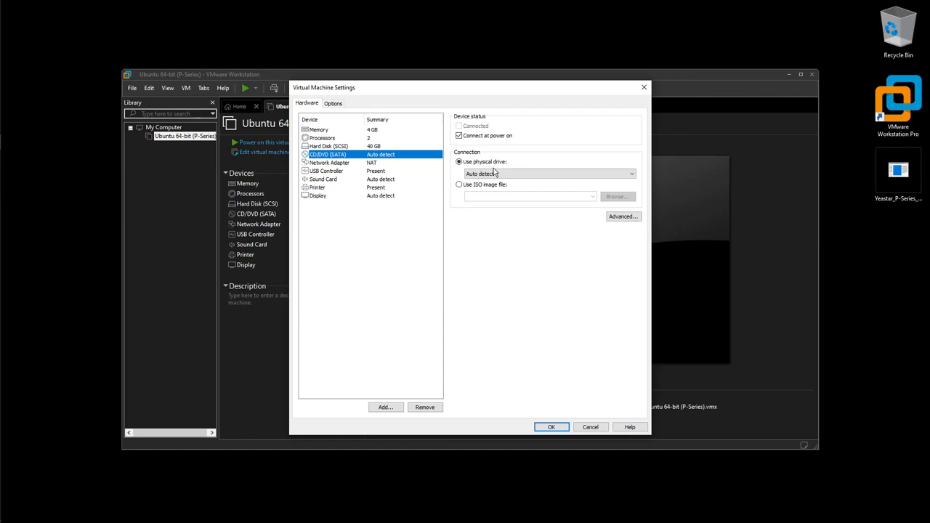
click(459, 185)
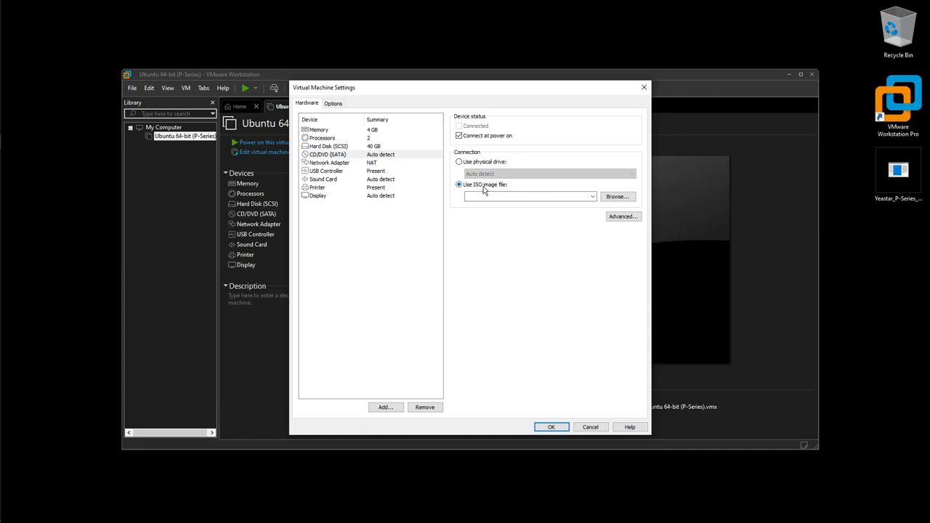
Select Yeastar_P-Series_Software_Edition_ISO_Auto.zip from the Desktop, with All files (*.*) shown, as the ISO image
click(617, 197)
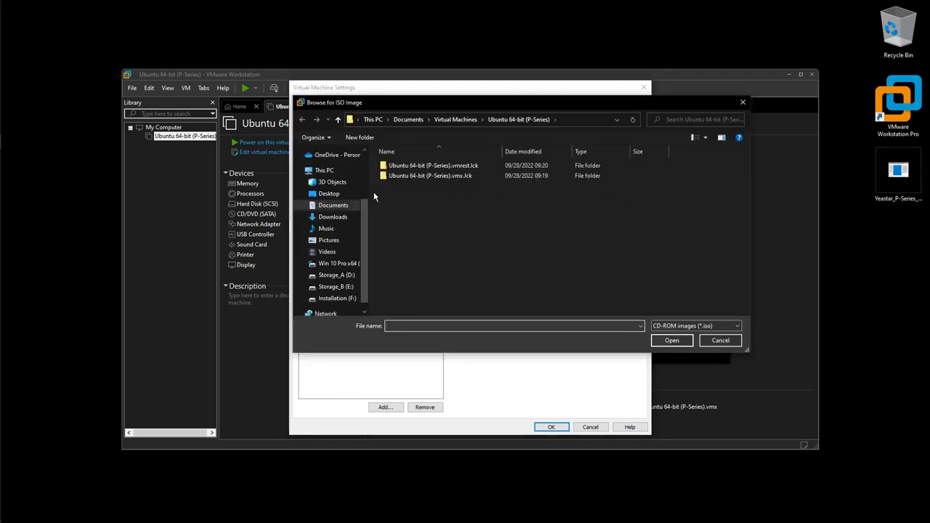
click(346, 196)
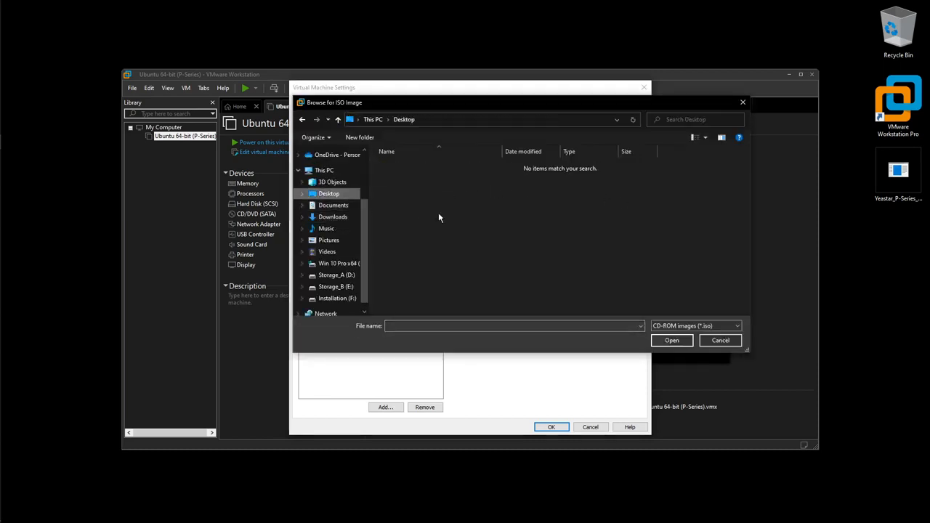
click(344, 208)
click(736, 342)
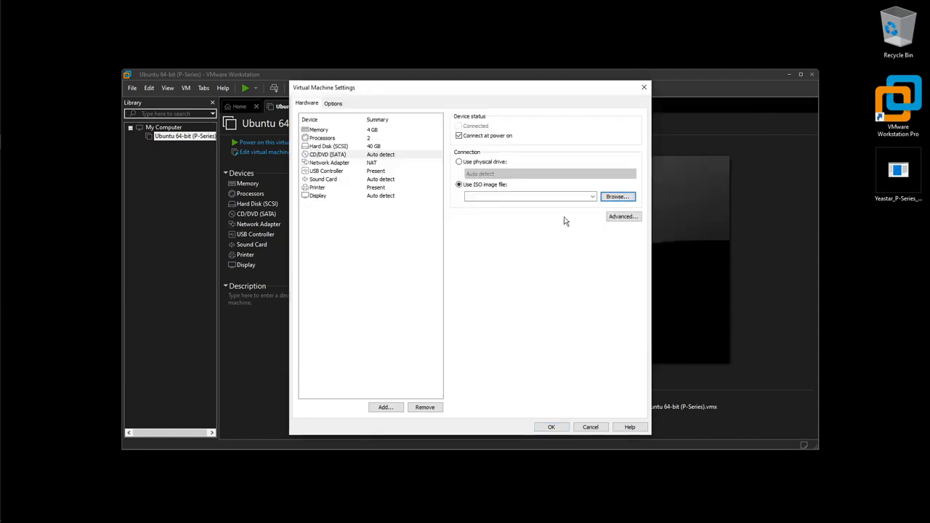
click(617, 197)
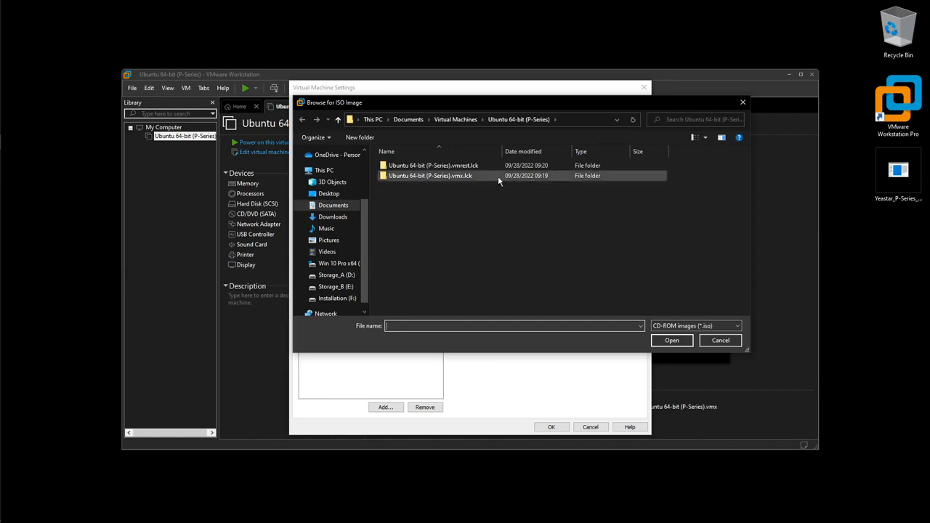
click(329, 194)
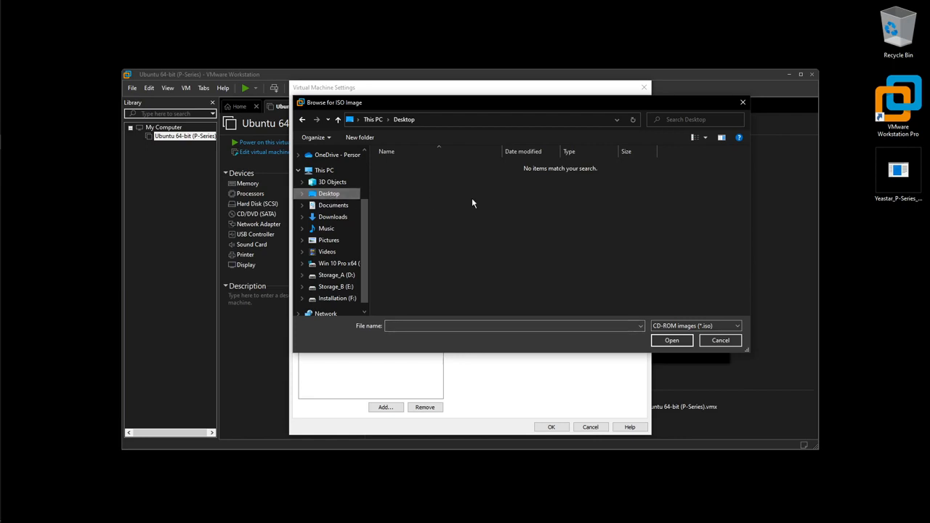
click(917, 173)
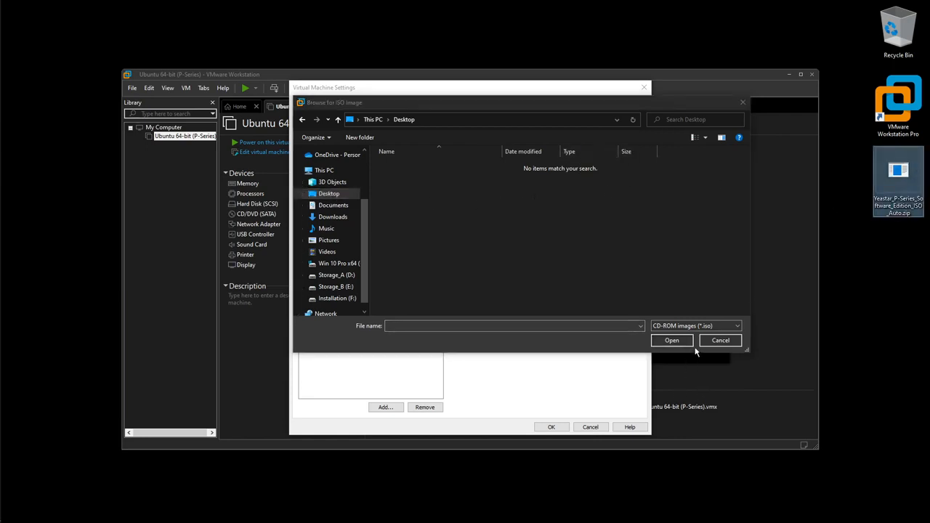
click(723, 329)
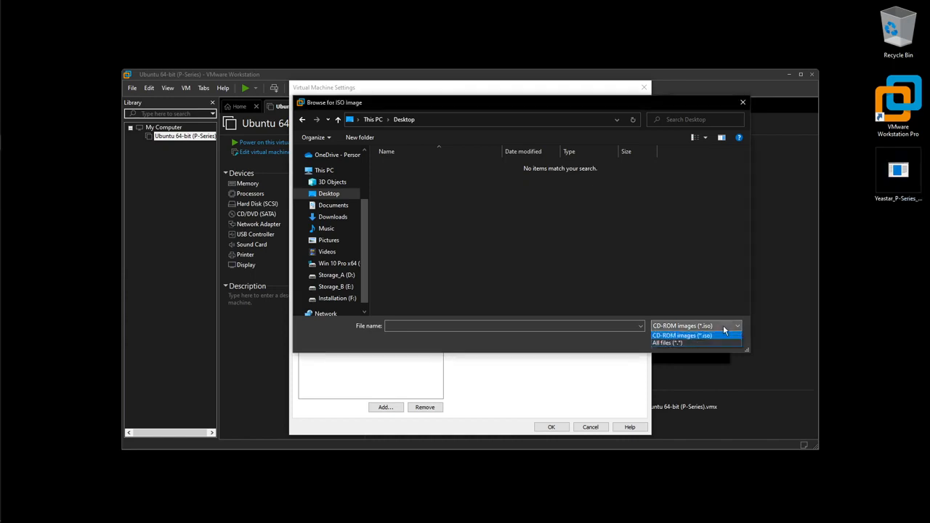
click(708, 343)
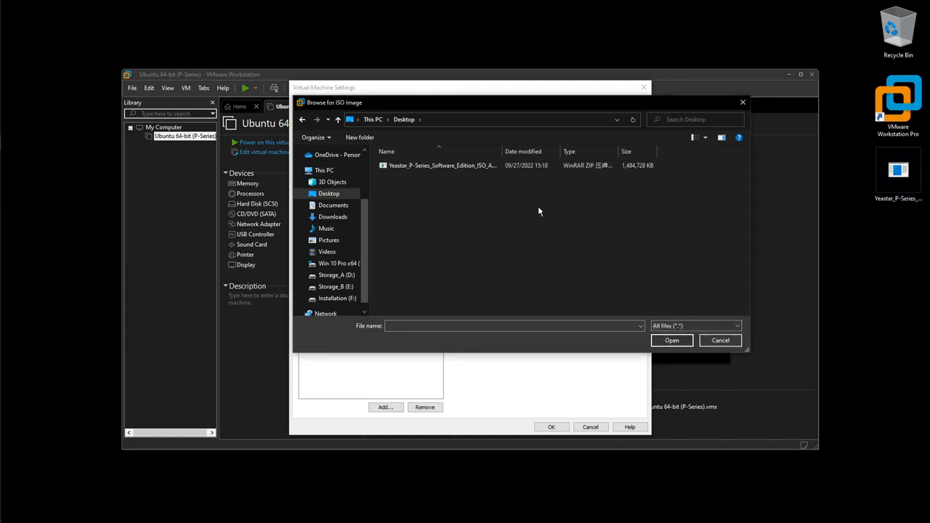
click(436, 166)
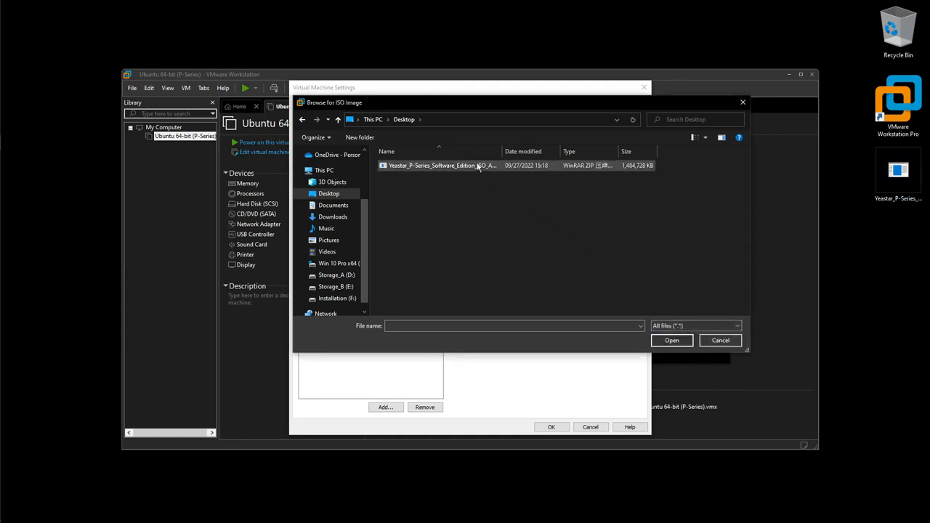
click(675, 342)
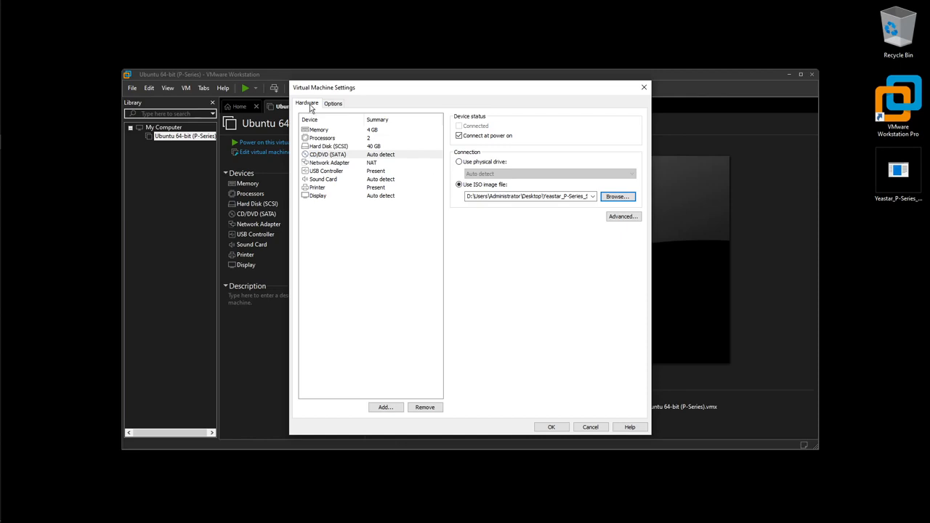
Change the Network Adapter connection from NAT to Bridged
click(349, 166)
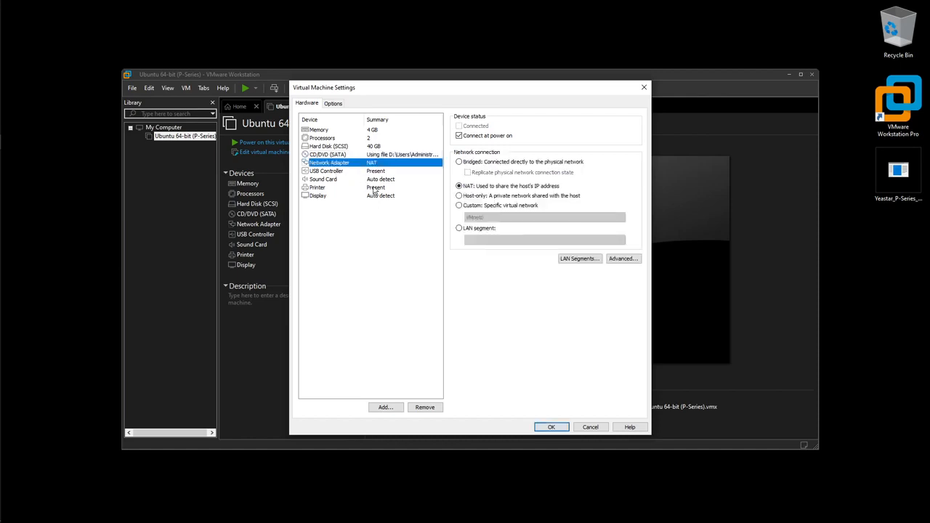
click(459, 162)
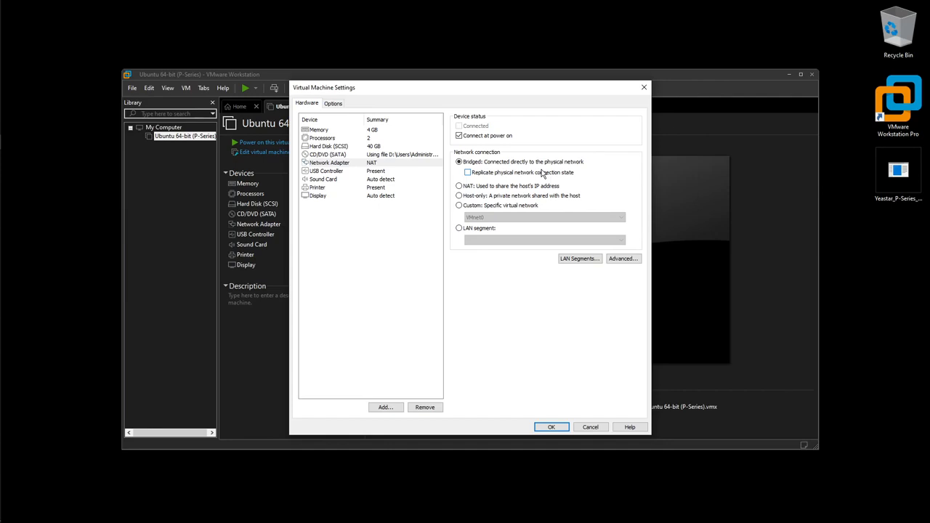
click(337, 105)
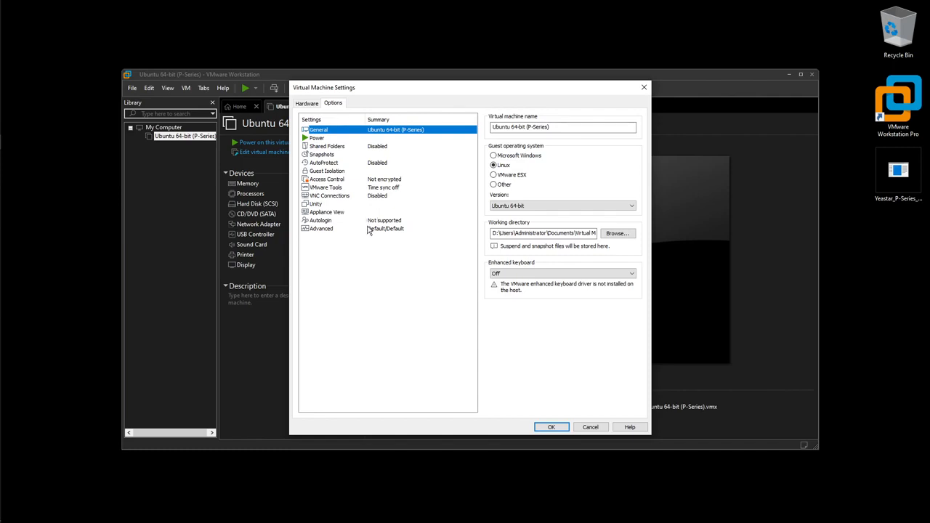
Leave the firmware type on BIOS under Advanced options and save the VM settings
click(332, 232)
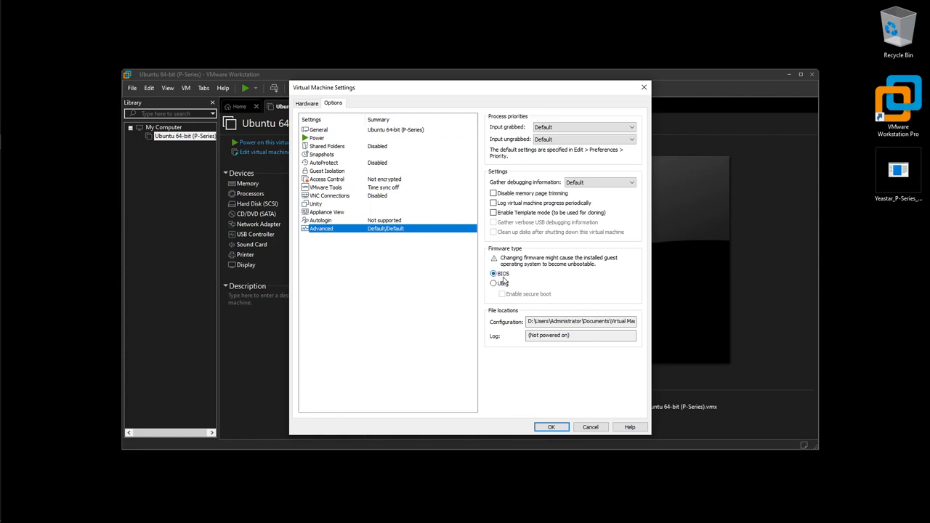
click(551, 426)
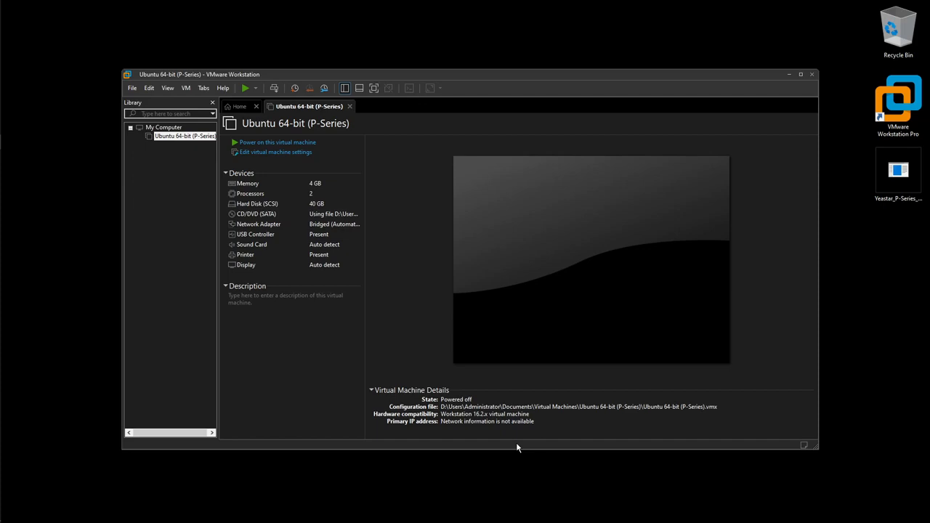
Bring up the Virtual Network Editor from the Edit menu and request administrator rights with Change Settings
click(151, 88)
click(152, 88)
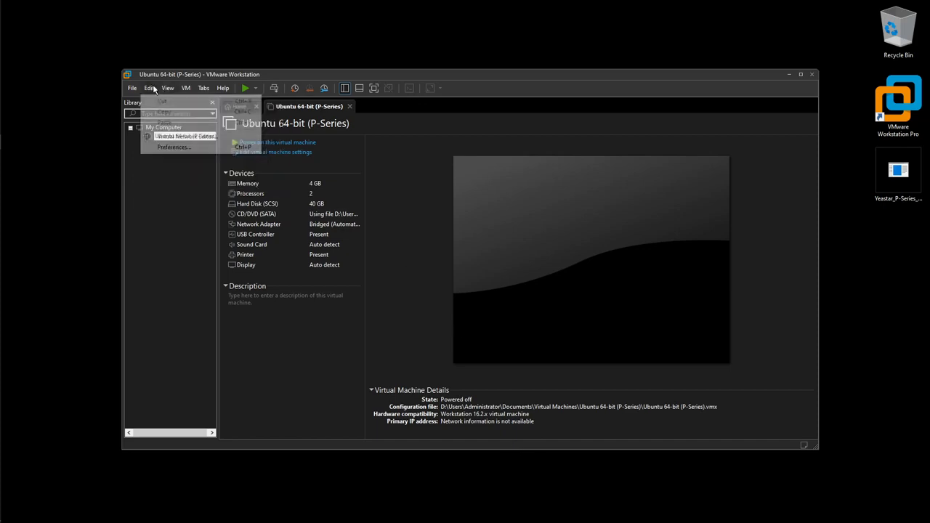
click(152, 88)
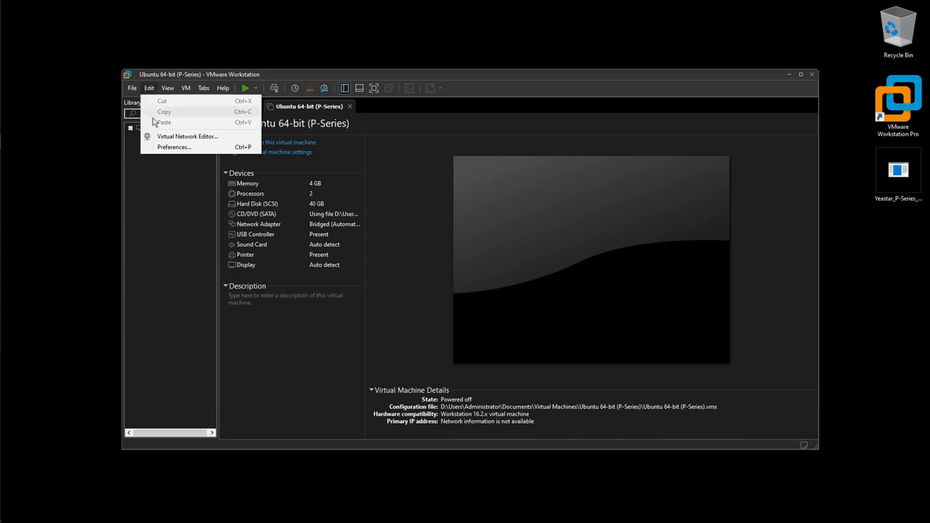
click(172, 138)
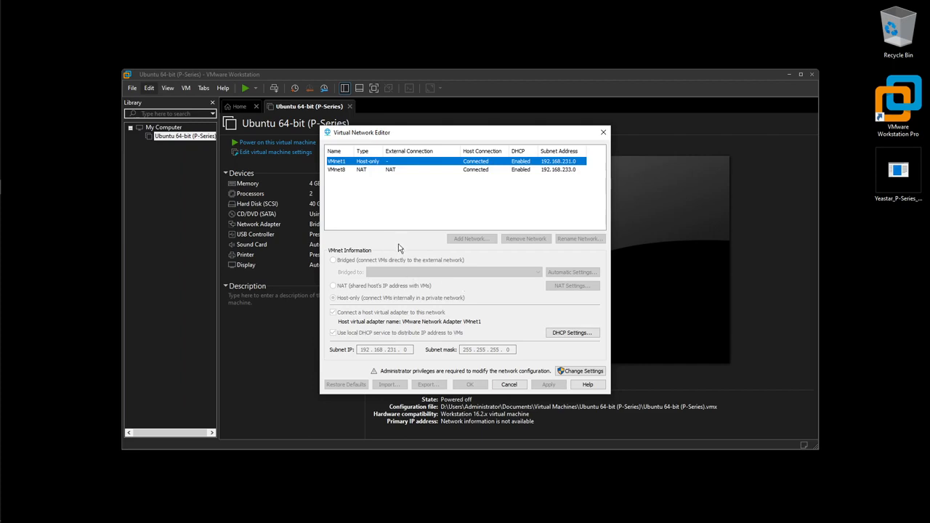
click(593, 374)
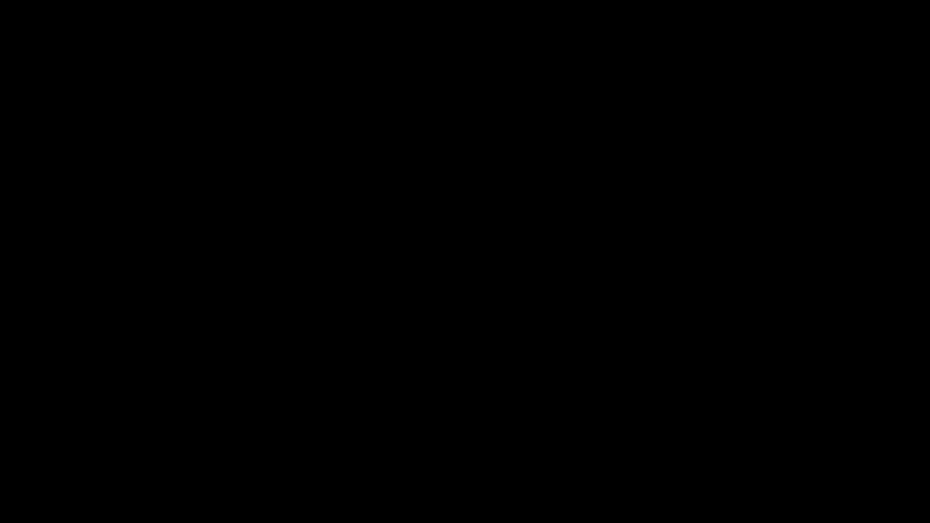
Approve the UAC prompt so the editor reopens showing VMnet0 bridged to Automatic
click(404, 320)
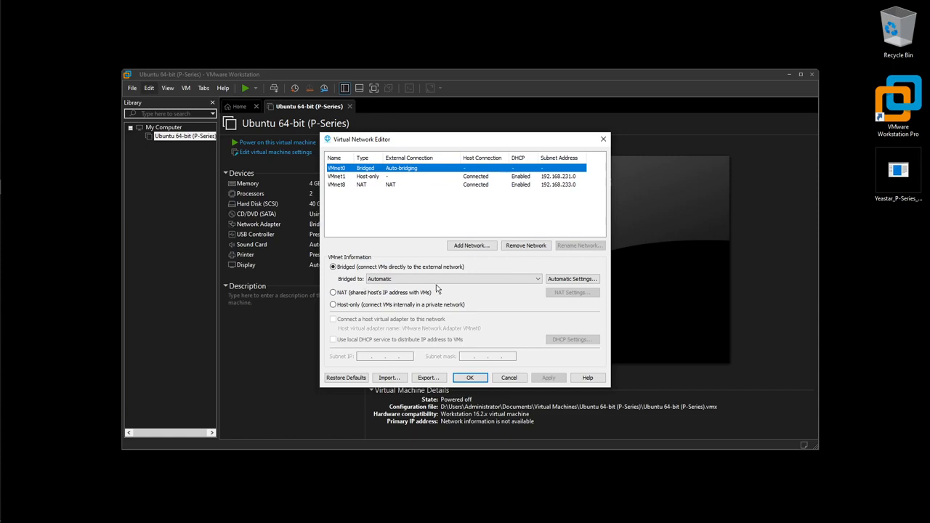
Set VMnet0's 'Bridged to' adapter to Realtek PCIe GbE Family Controller and apply the change
click(459, 280)
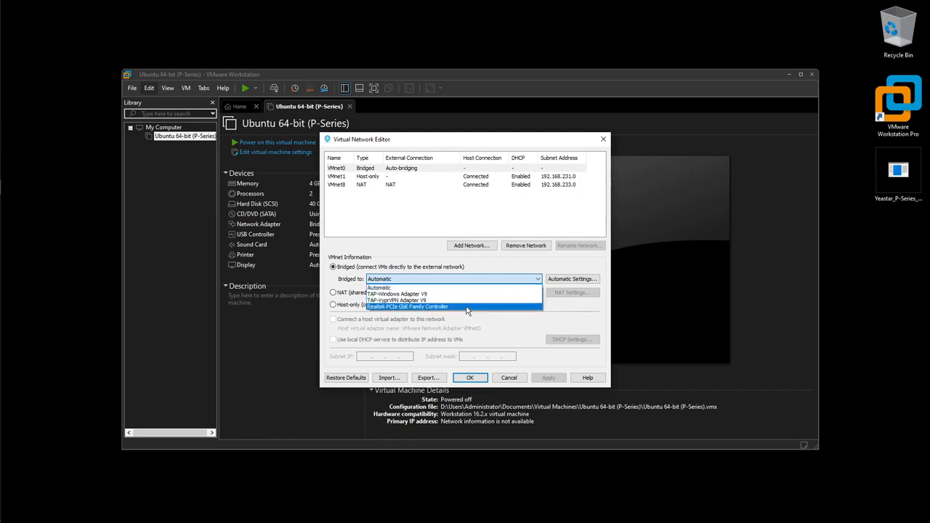
click(466, 307)
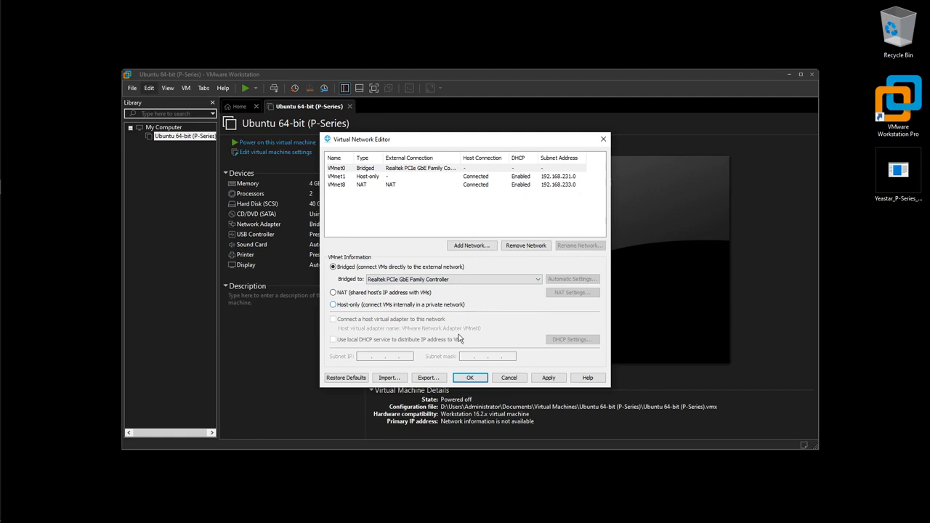
click(471, 377)
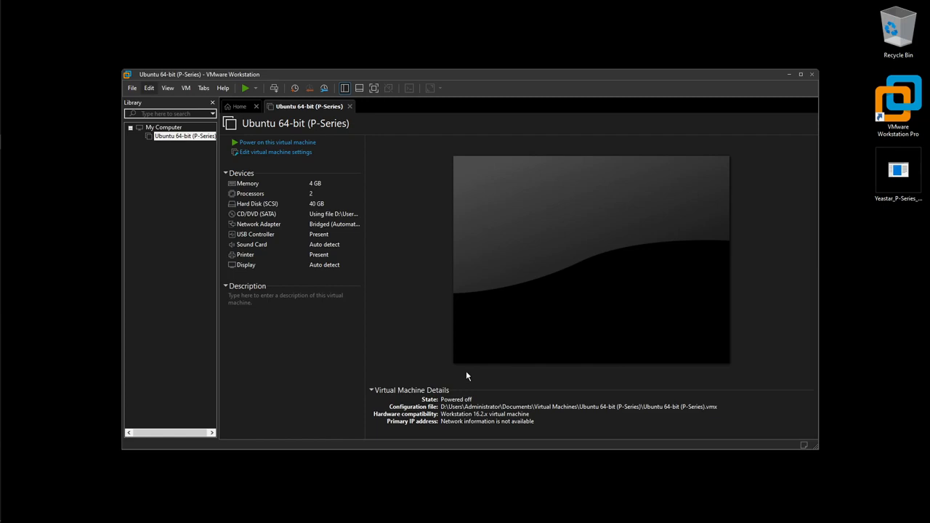
Review the Hard Disk (SCSI), CD/DVD (SATA) and Network Adapter entries in the VM's settings
click(264, 155)
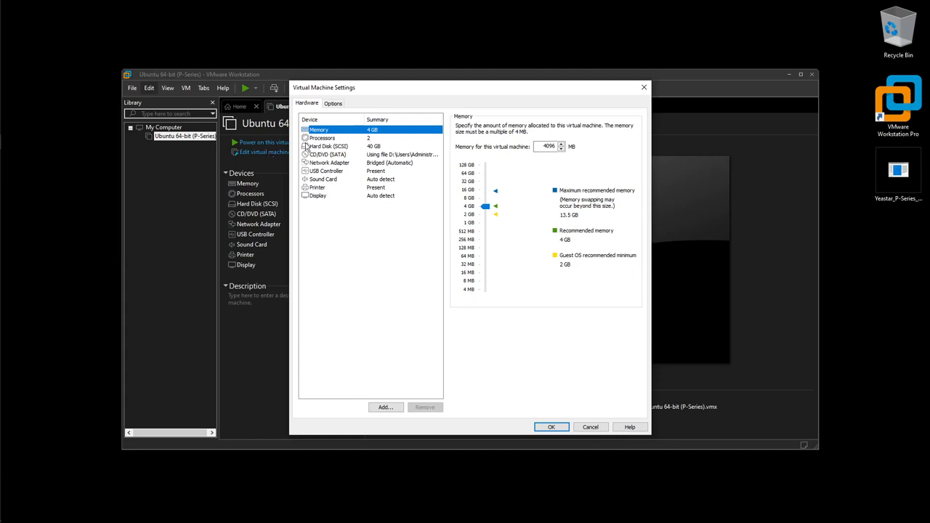
click(327, 146)
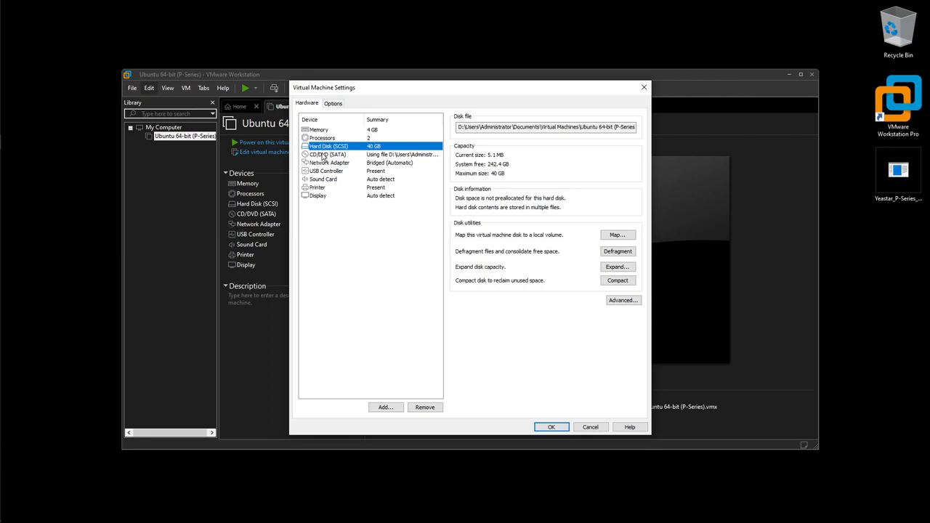
click(323, 156)
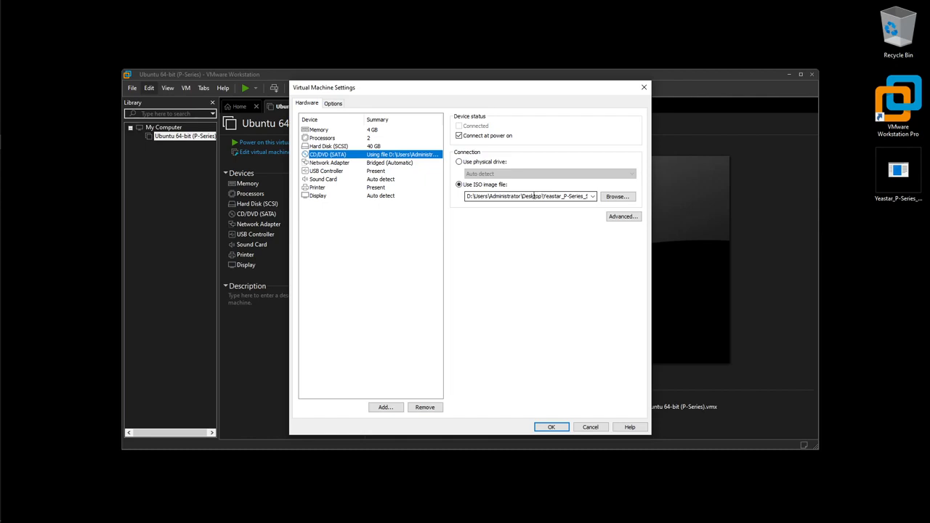
click(332, 165)
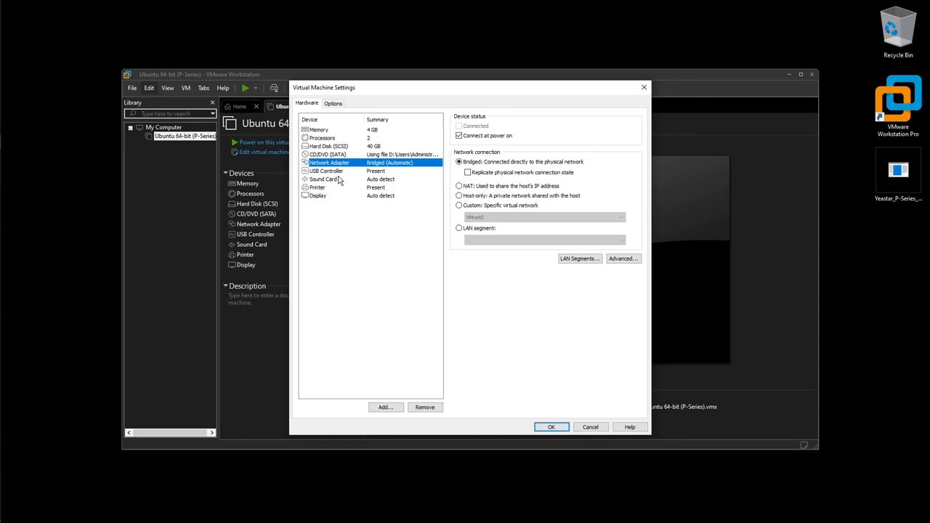
Switch the network adapter to Custom: Specific virtual network VMnet0 and save
click(459, 207)
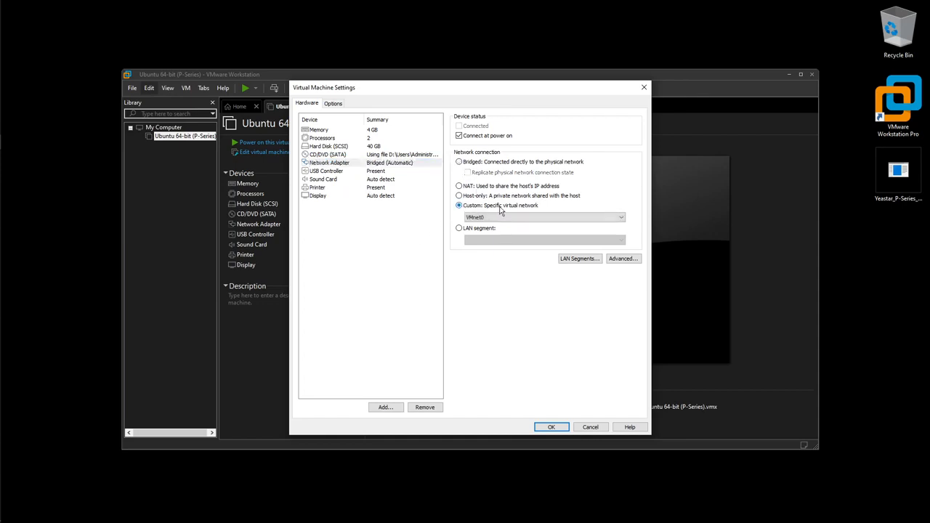
click(502, 220)
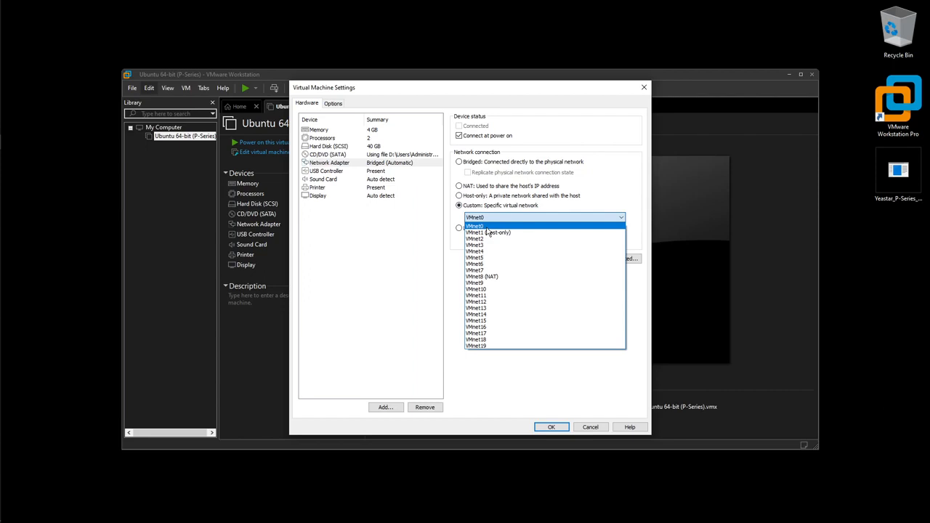
click(427, 246)
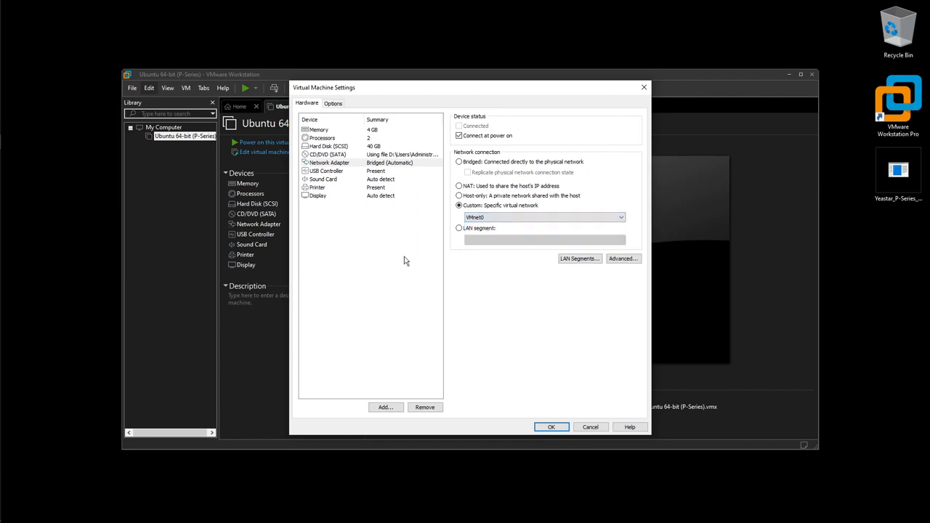
click(558, 427)
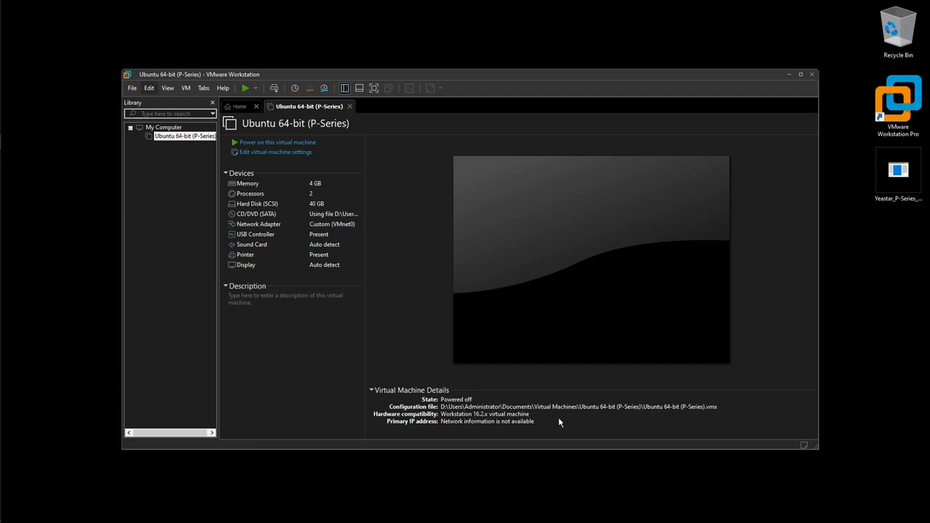
Power on the Ubuntu 64-bit (P-Series) VM so it begins a network boot waiting on DHCP
click(274, 144)
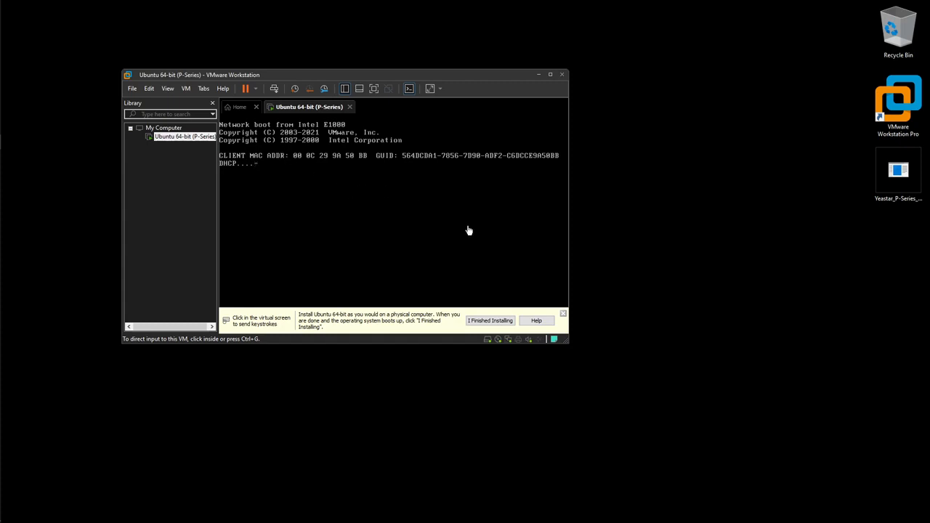
Dismiss the install hint bar and watch the PXE boot retry in the console, then release input with Ctrl+Alt
click(563, 314)
click(448, 268)
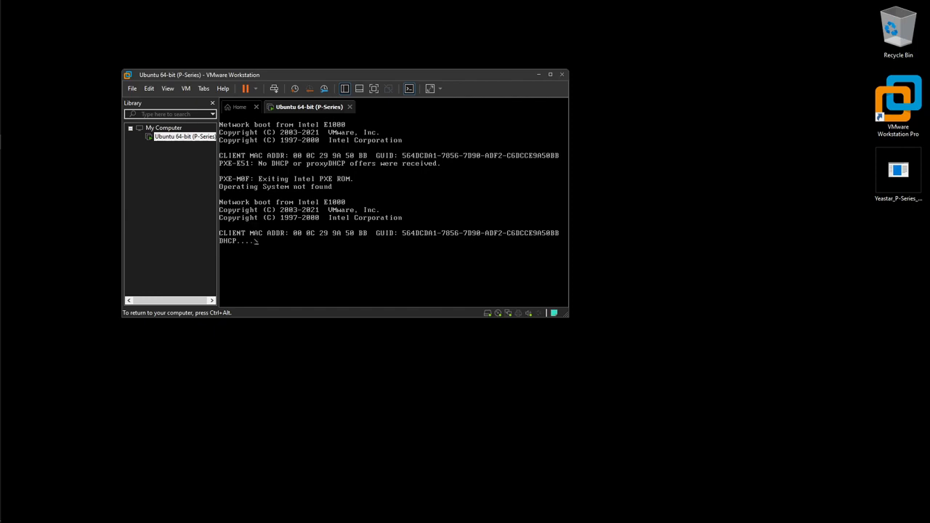
key(ctrl+alt)
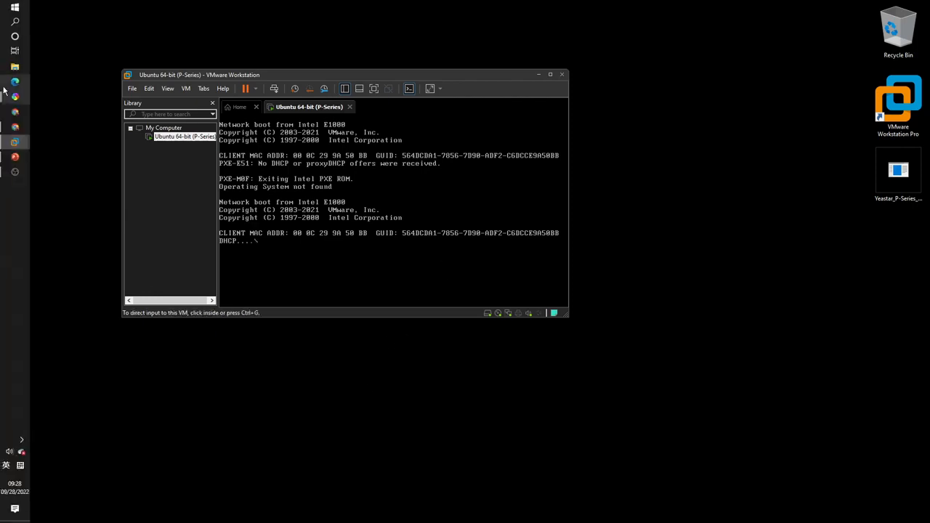
Present slide 26, '3.1 Install the PSE on virtual machine', as a PowerPoint slideshow
click(6, 159)
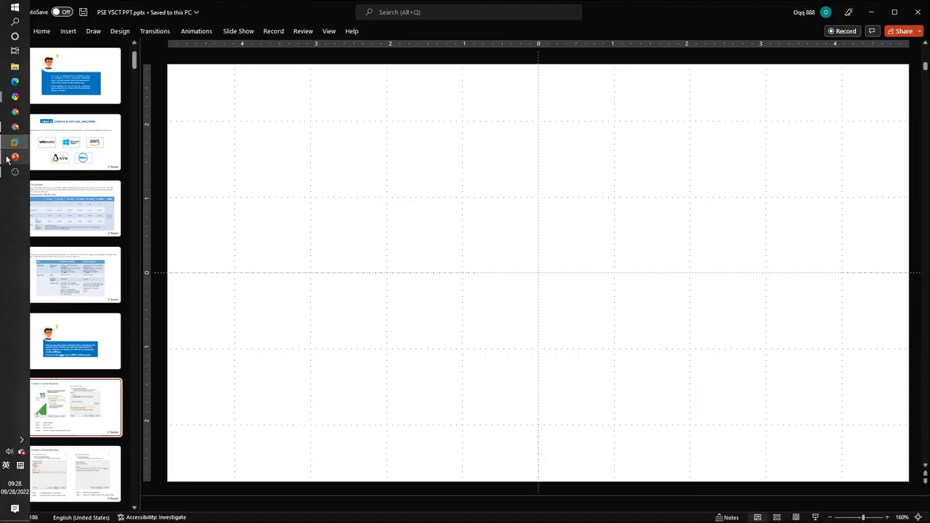
scroll(71, 334, down, 5)
scroll(72, 333, down, 10)
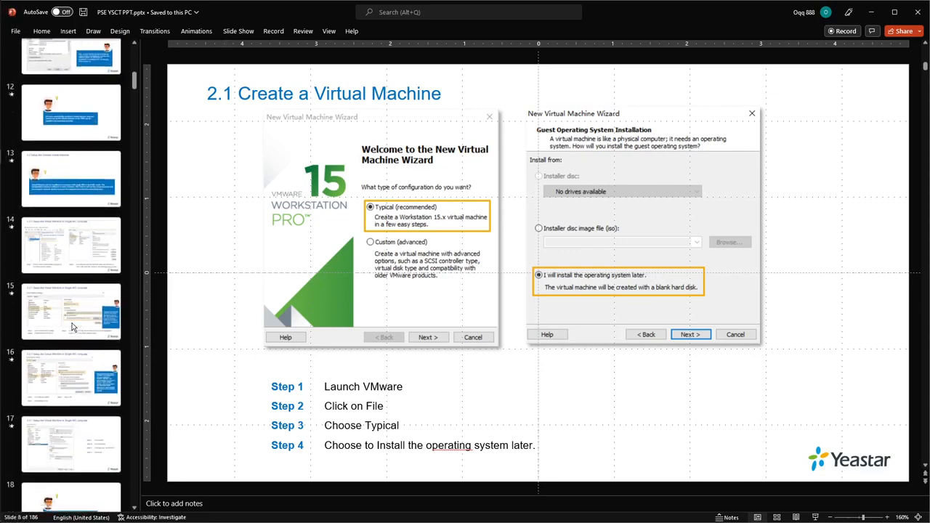
click(76, 324)
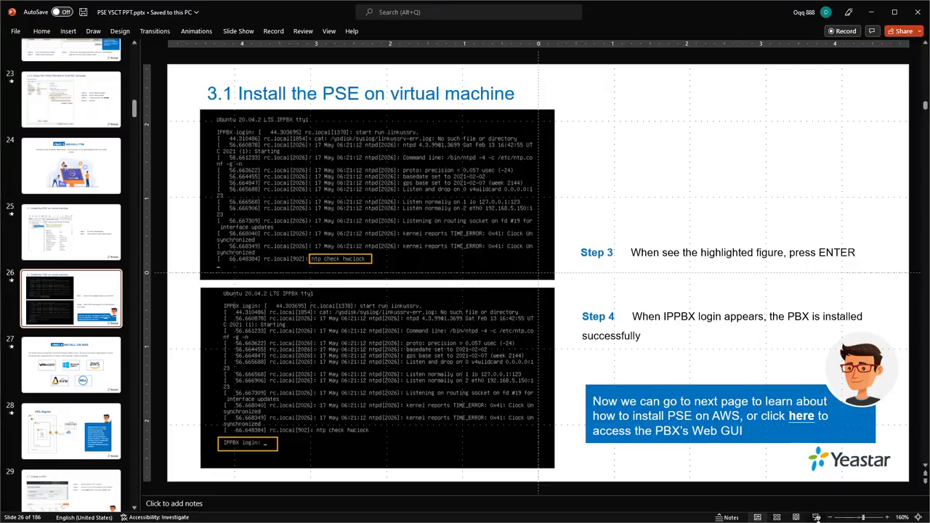
click(815, 517)
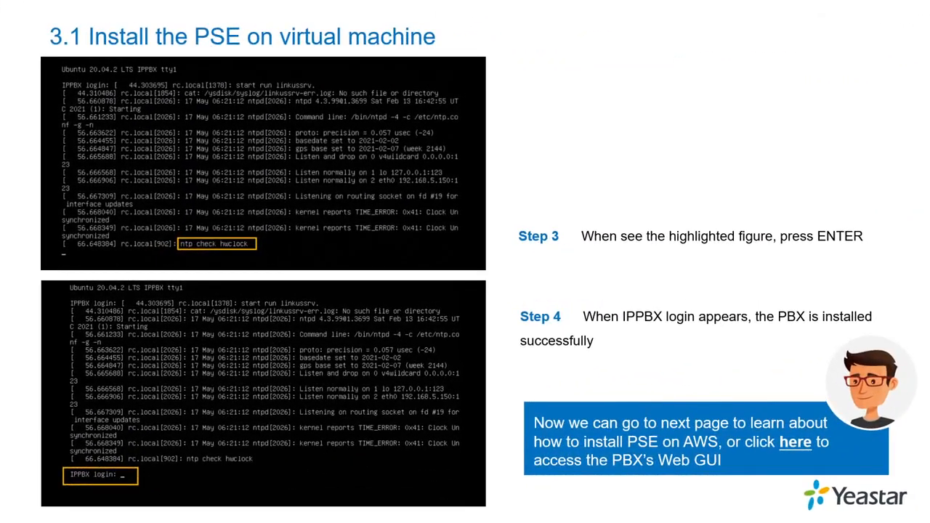
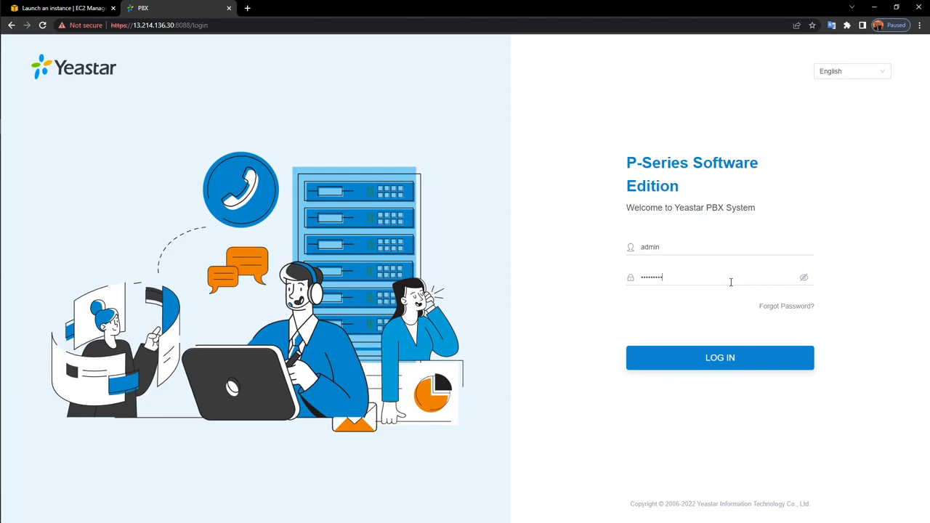
Log in as admin and stop reminders for the first Extension Registration Blocked Out alerts
text(***)
key(Return)
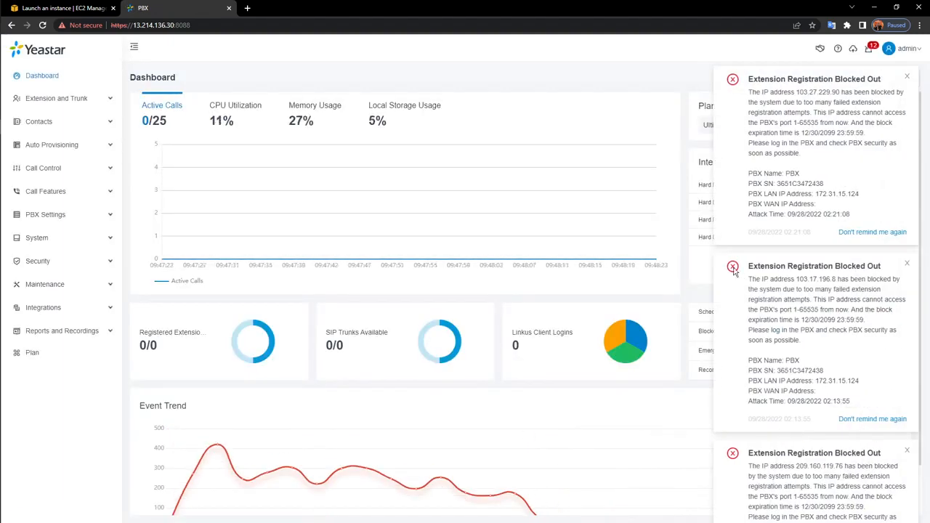
click(880, 232)
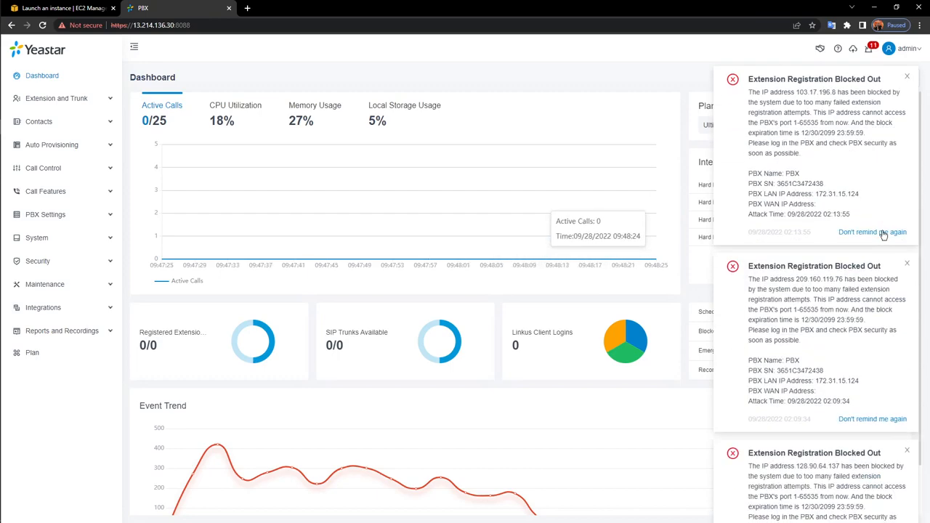
click(883, 232)
click(883, 232)
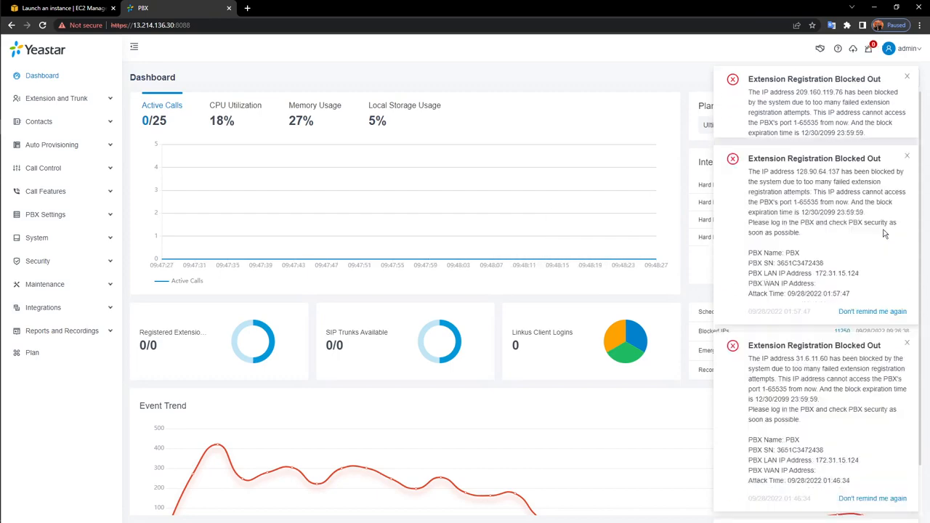
click(884, 232)
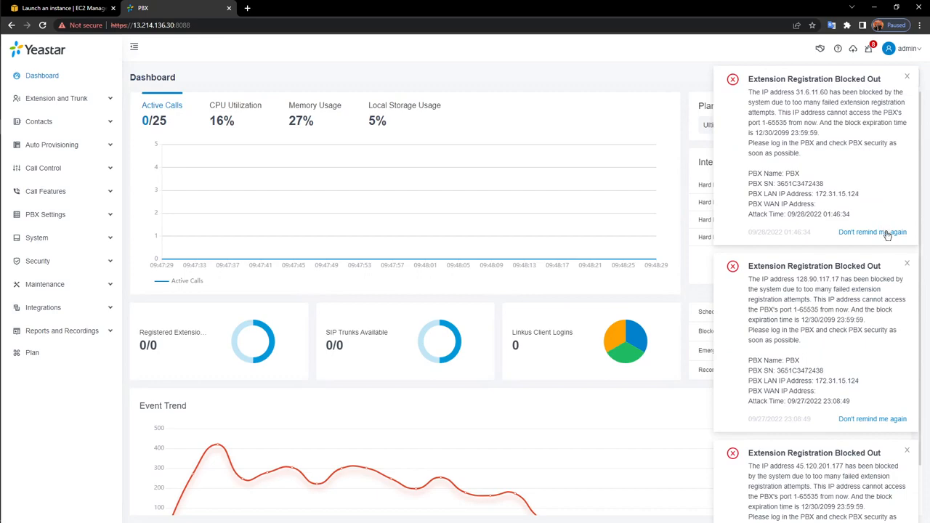
Dismiss the remaining blocked-out alerts, beginning with the one for 31.6.11.60
click(885, 233)
click(885, 233)
click(885, 233)
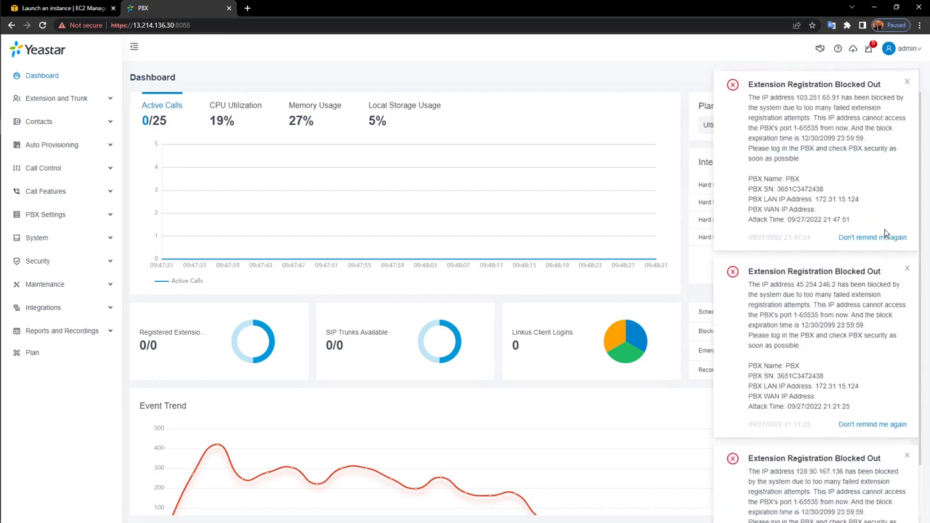
click(886, 233)
click(885, 232)
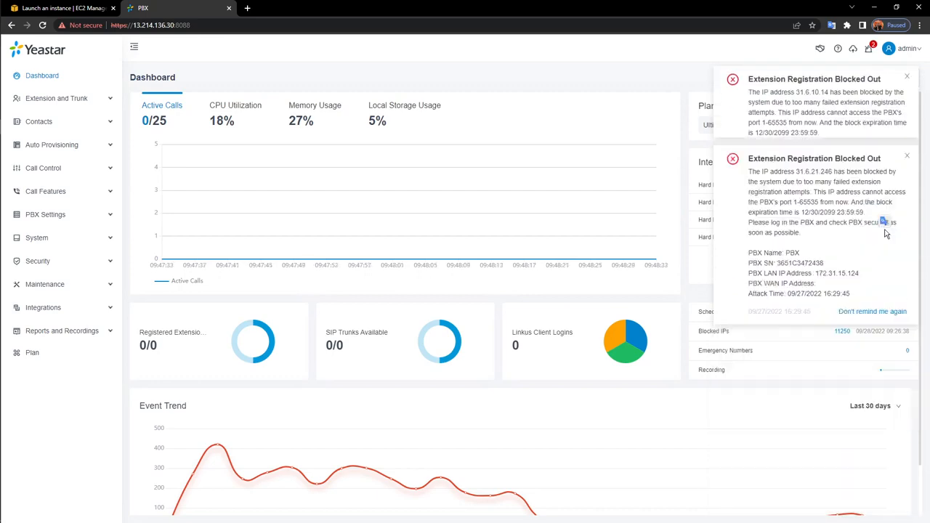
click(885, 232)
click(885, 232)
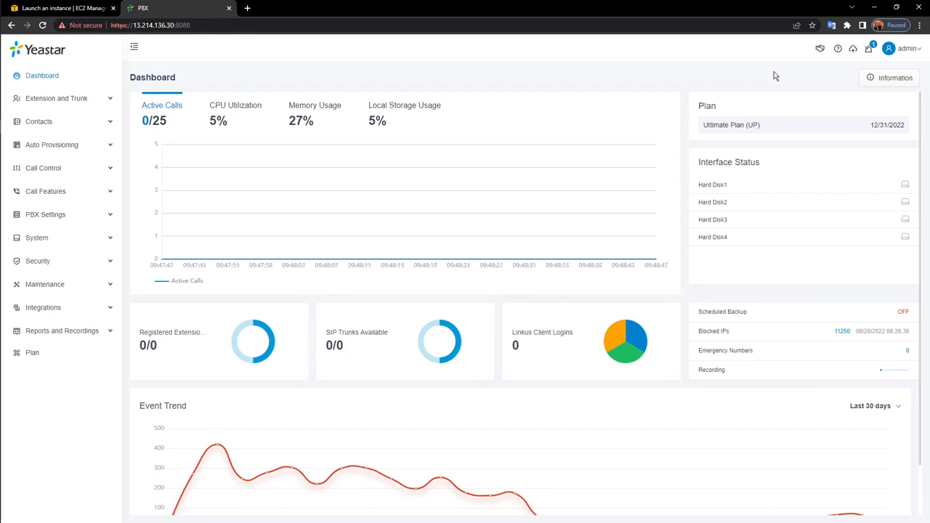
Review the device and network Information panel, then expand System in the sidebar
click(897, 77)
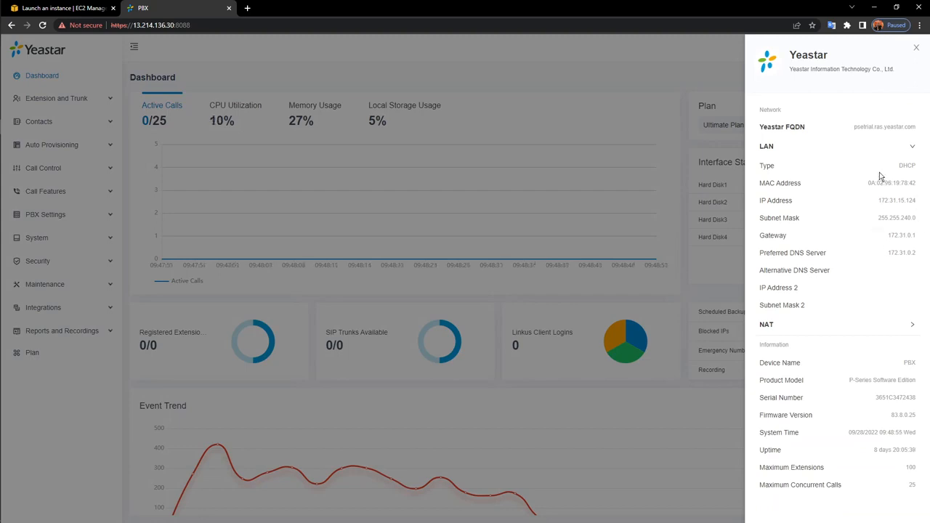
click(914, 50)
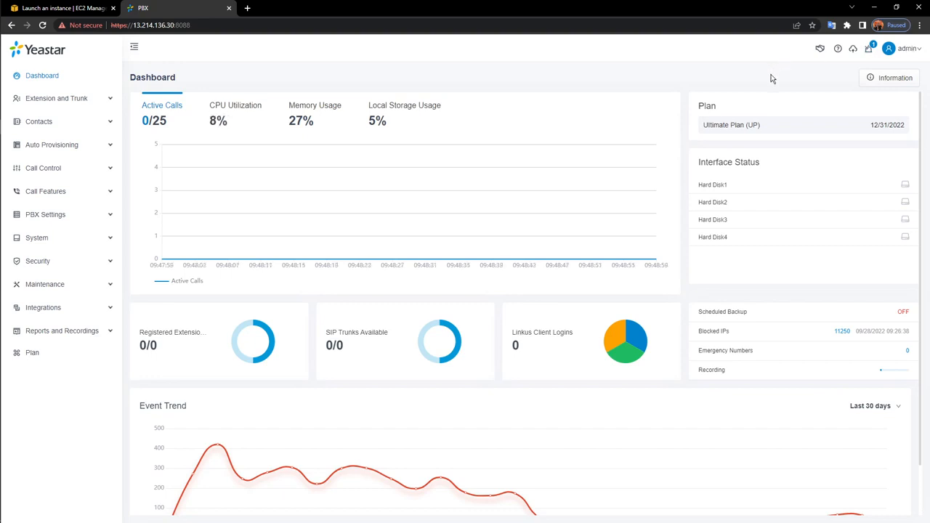
click(70, 244)
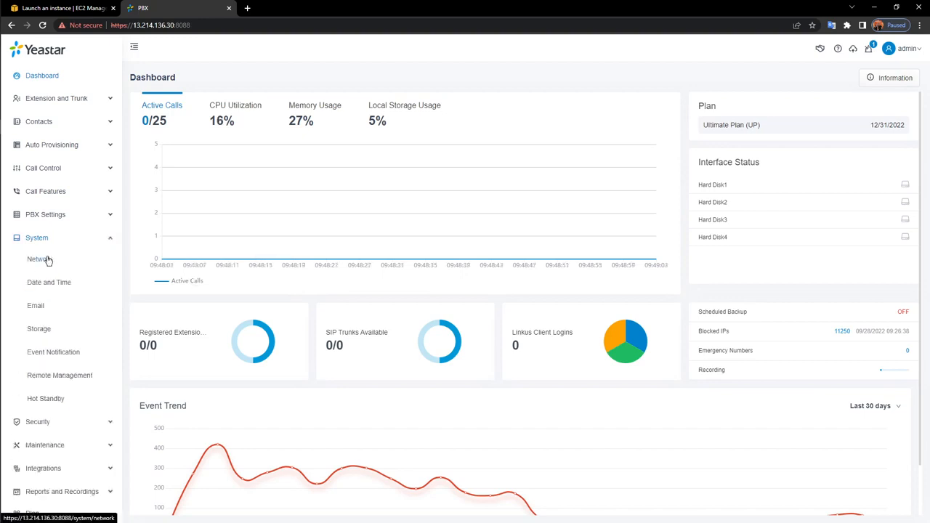
Open System > Network, keep Ethernet Mode on Single, and view the Yeastar FQDN tab
click(46, 260)
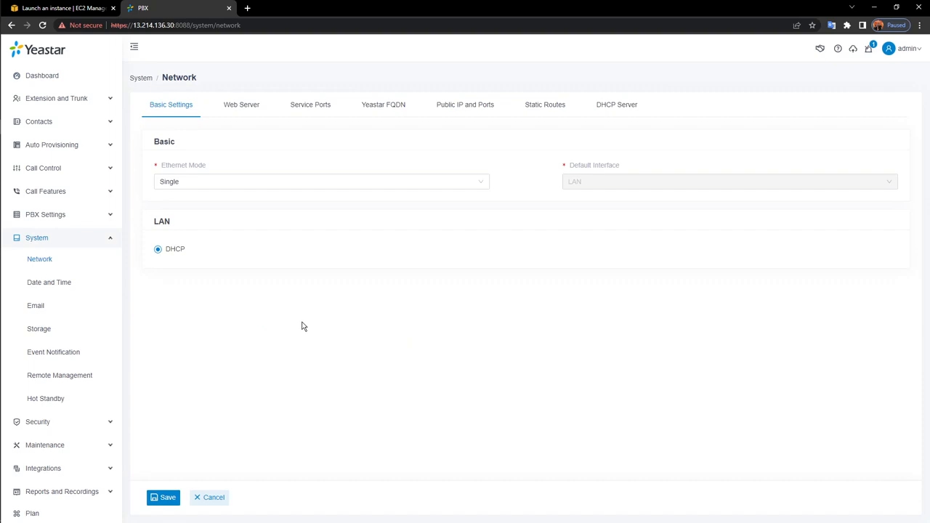
click(408, 186)
click(408, 245)
click(400, 104)
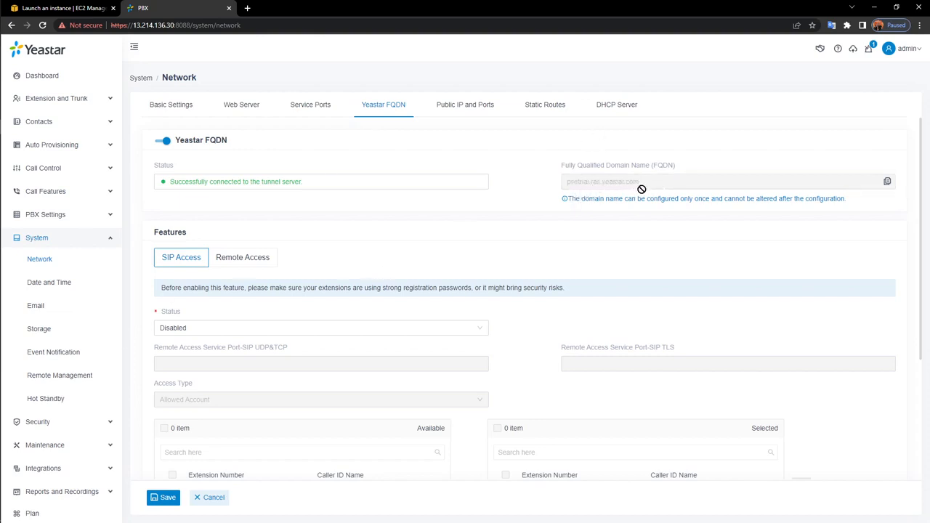
Load psetrial.ras.yeastar.com in a new Chrome tab and return to it after checking Network settings
click(247, 8)
text(p)
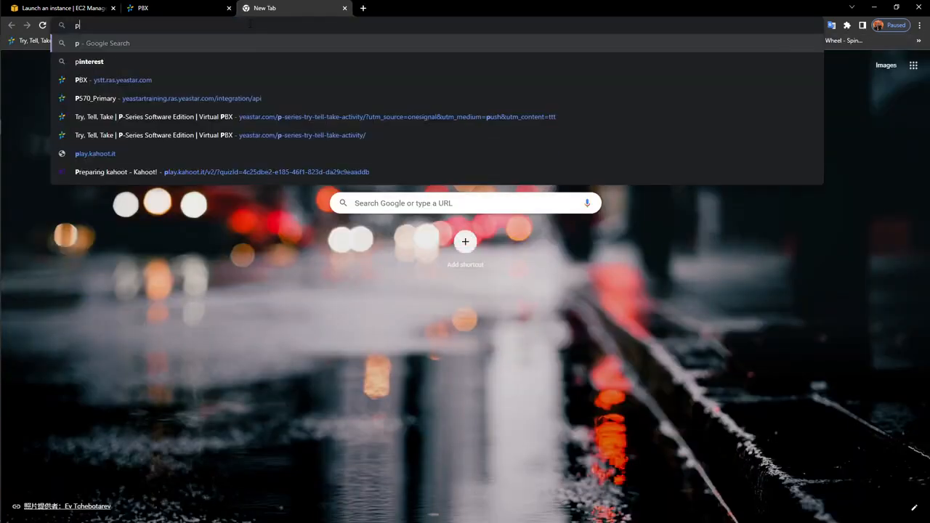
text(setrial)
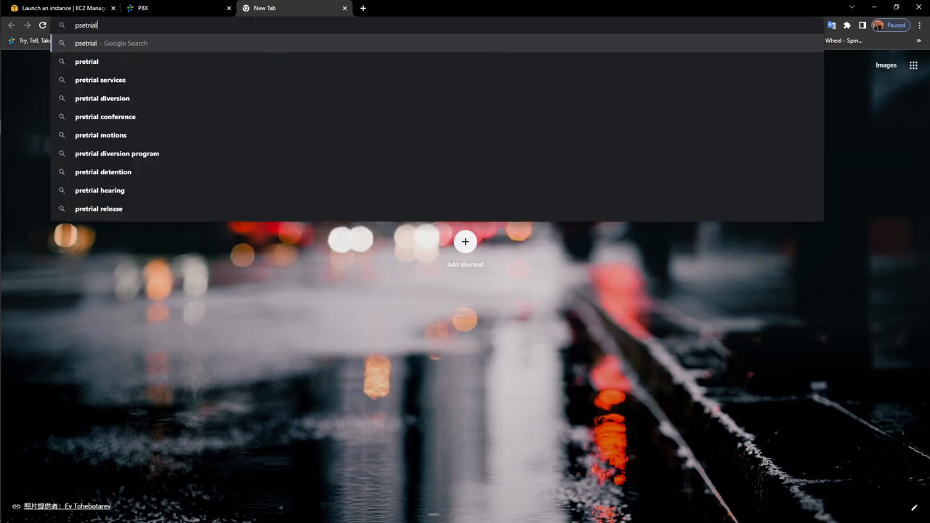
text(.ras.ye)
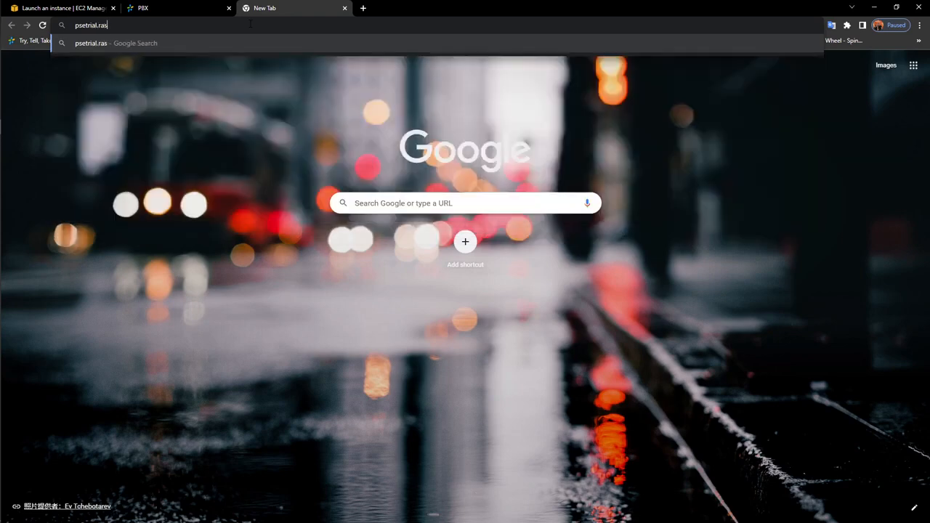
text(astar.com)
key(Return)
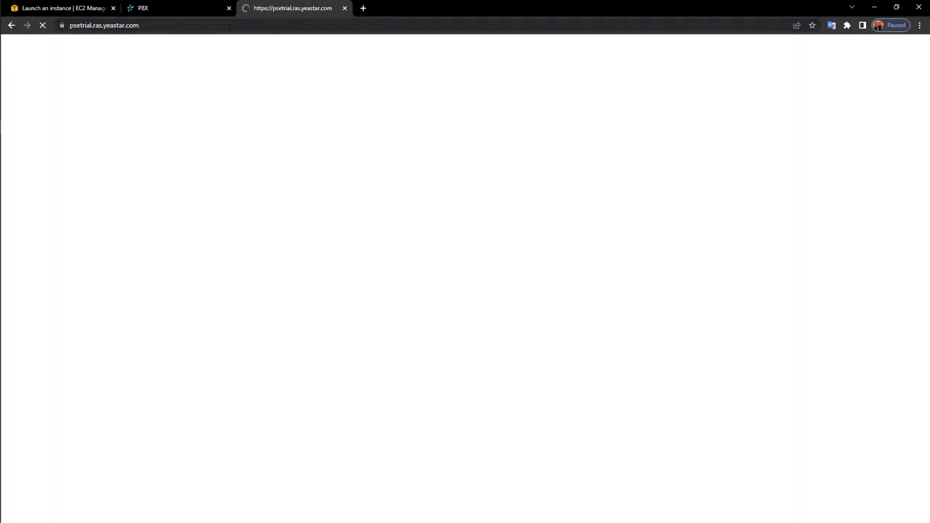
click(181, 9)
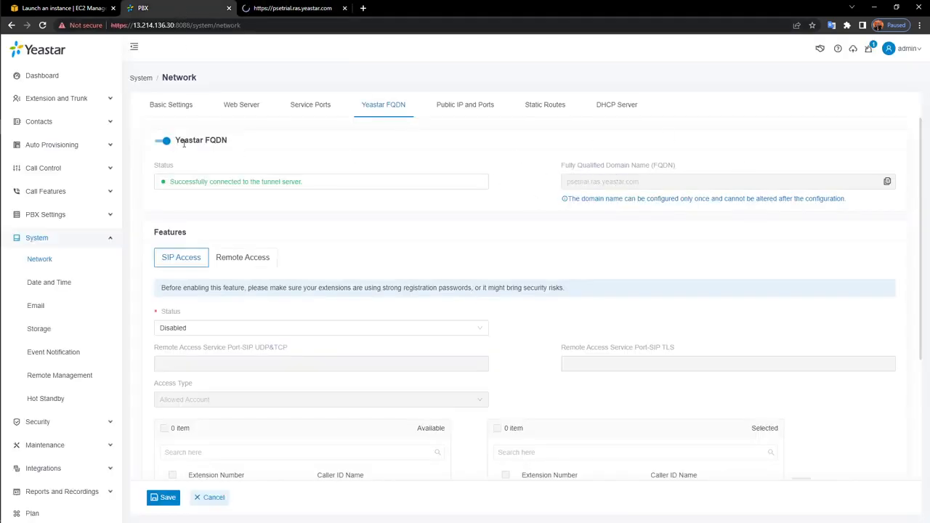
click(313, 9)
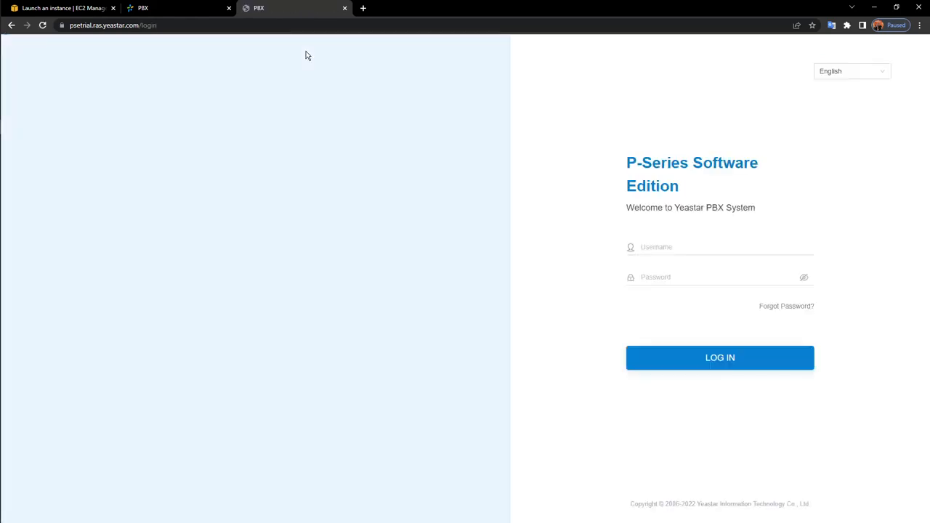
Close the extra third PBX login tab
click(670, 248)
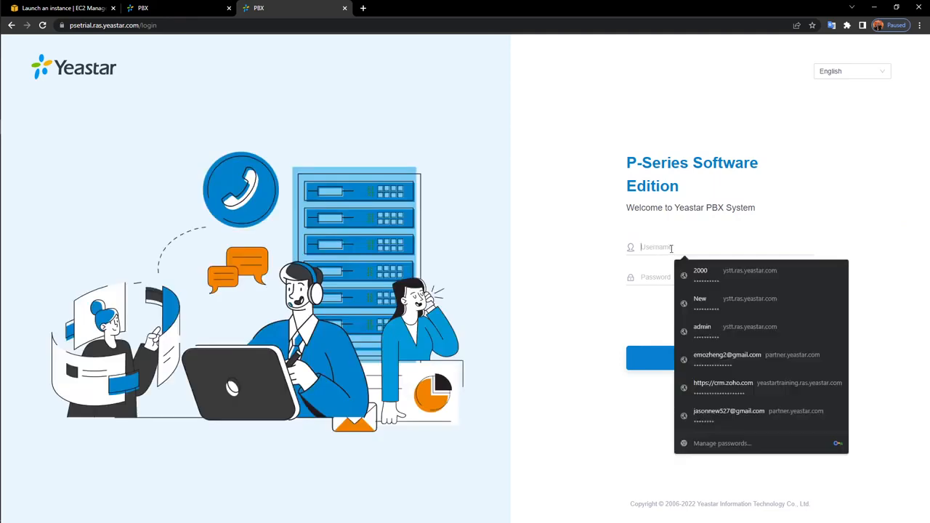
click(149, 8)
click(227, 9)
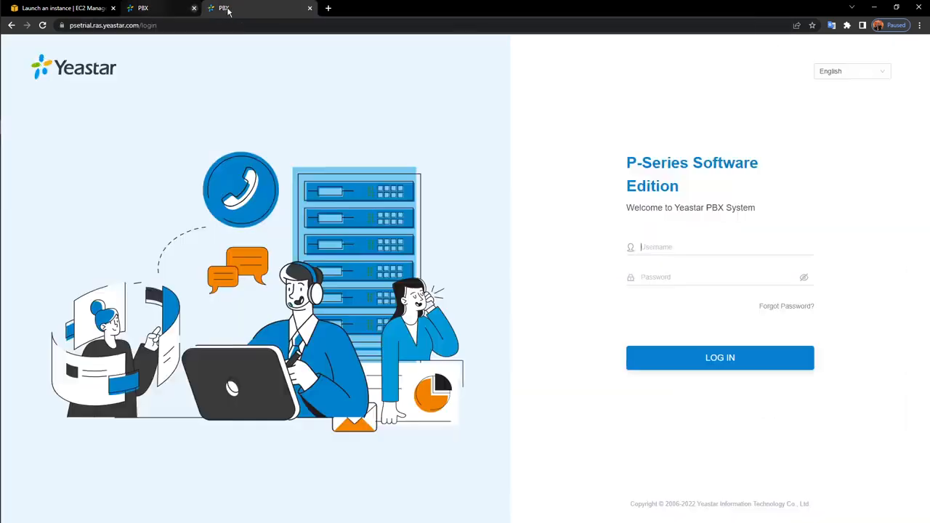
middle_click(227, 8)
Log in as admin via the FQDN, retyping the password; access is refused without Remote Access permission
click(736, 247)
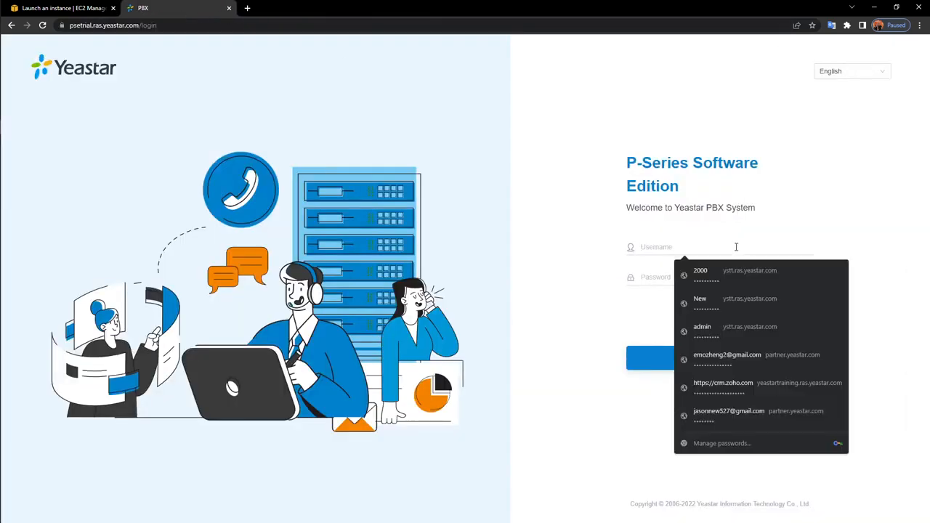
text(admin)
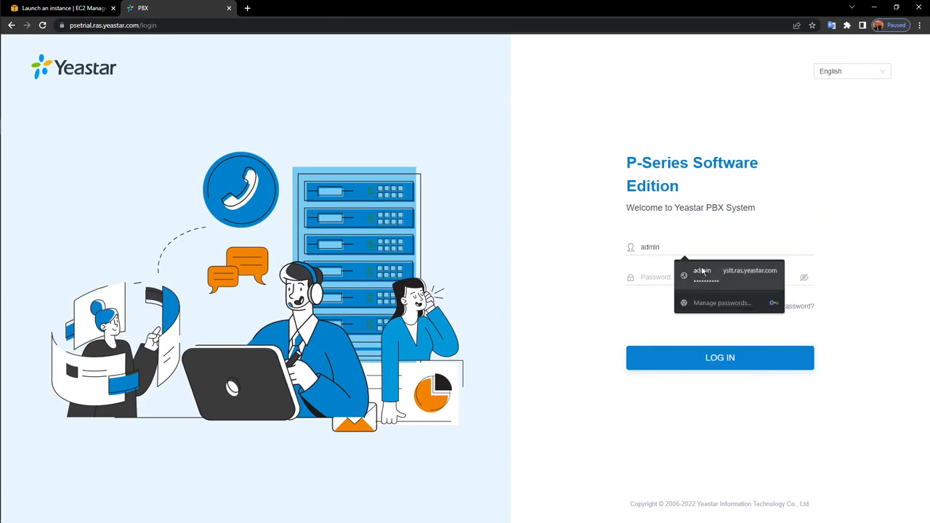
click(647, 275)
text(••••••••••)
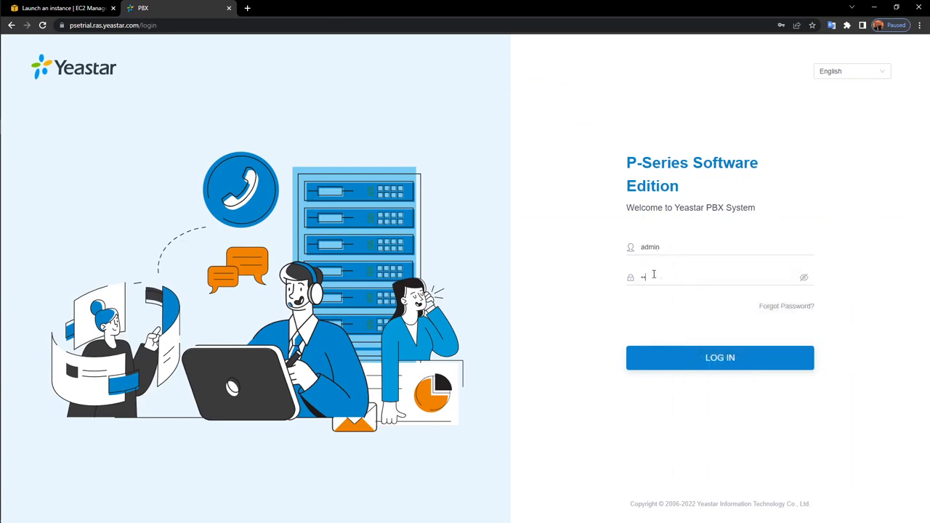
text(•)
key(Return)
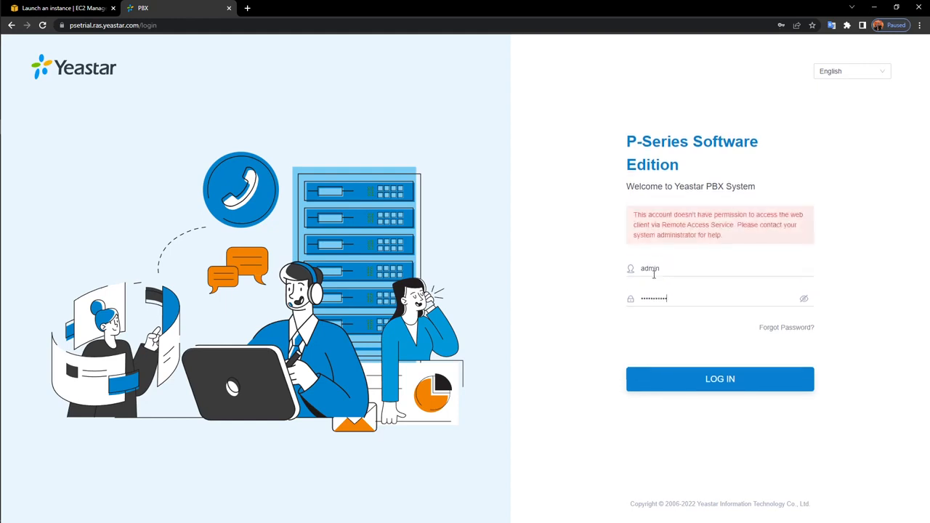
drag(701, 301, 548, 312)
key(BackSpace)
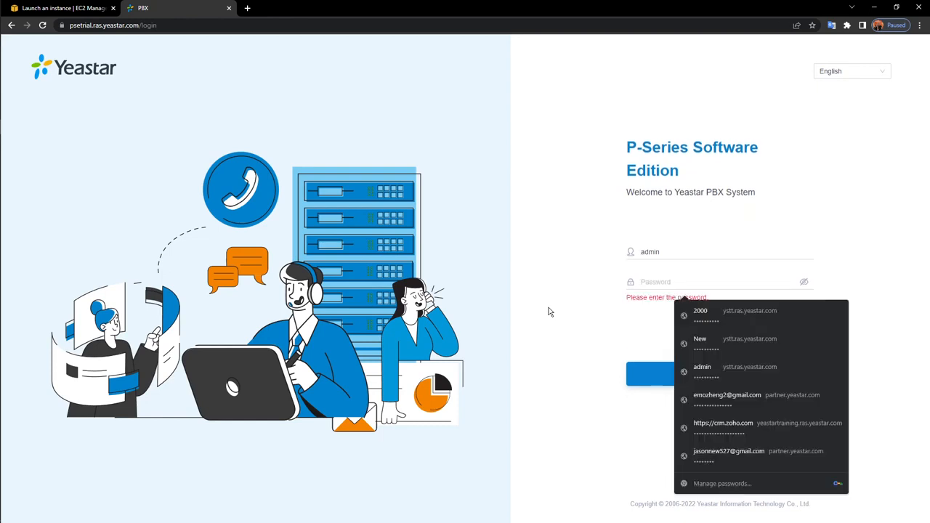
text(*********)
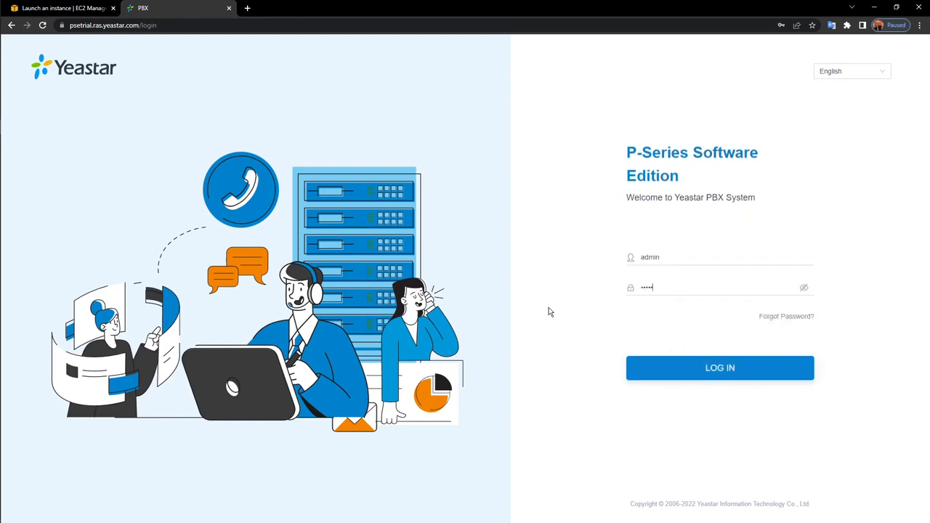
text(**)
key(Return)
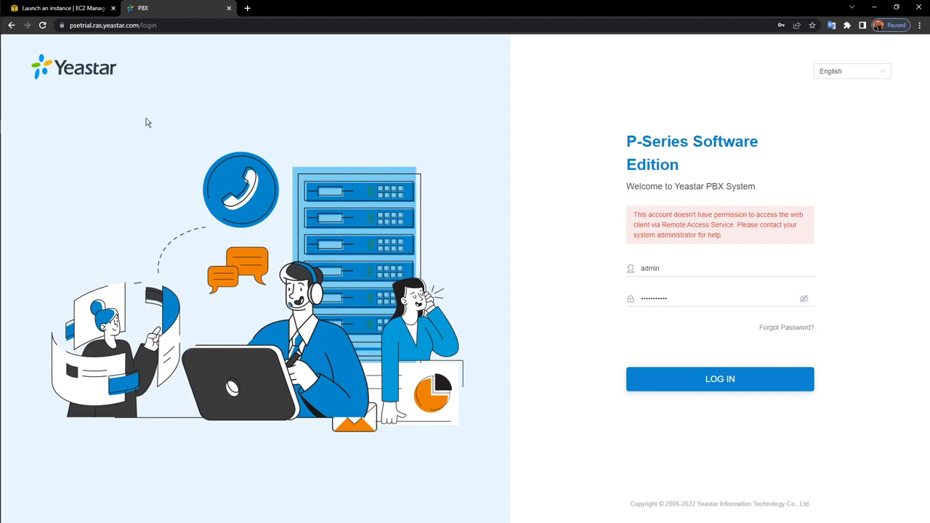
Check the hidden system tray icons, then select the browser's current web address
mouse_move(6, 162)
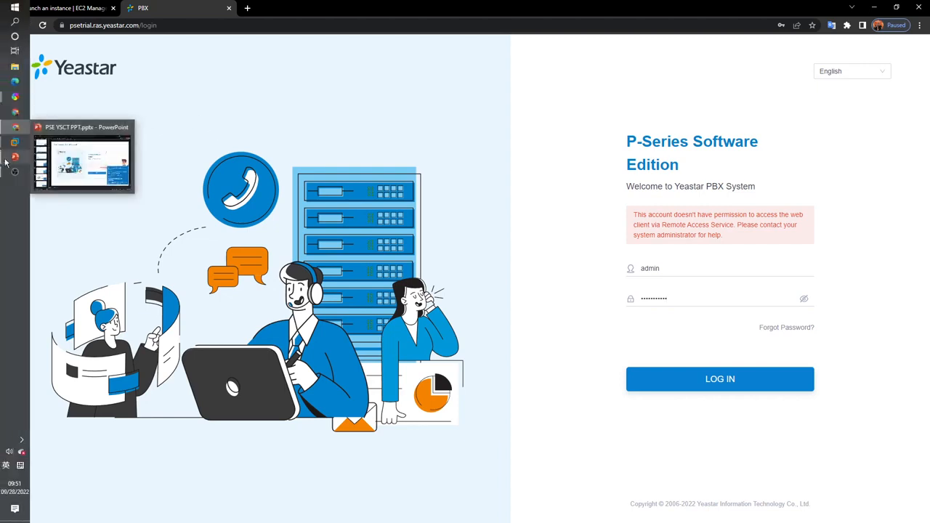
click(22, 441)
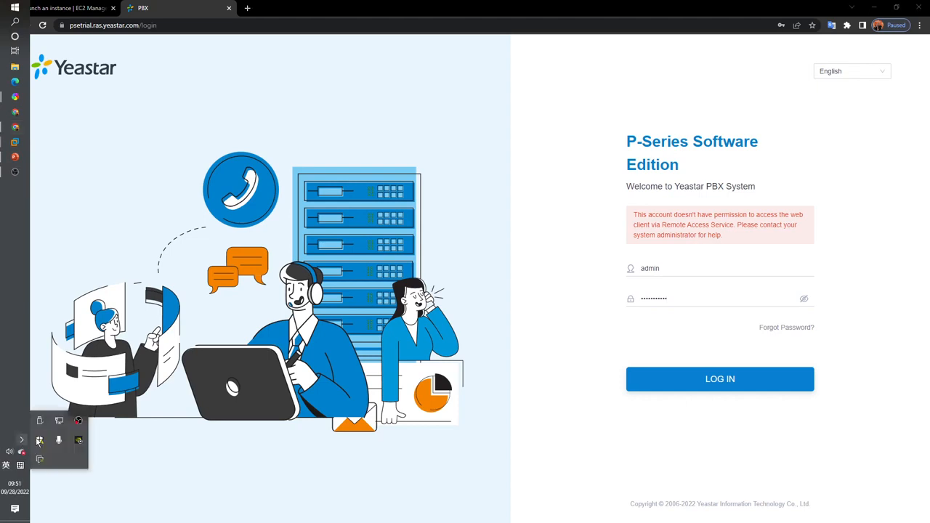
click(15, 424)
click(138, 203)
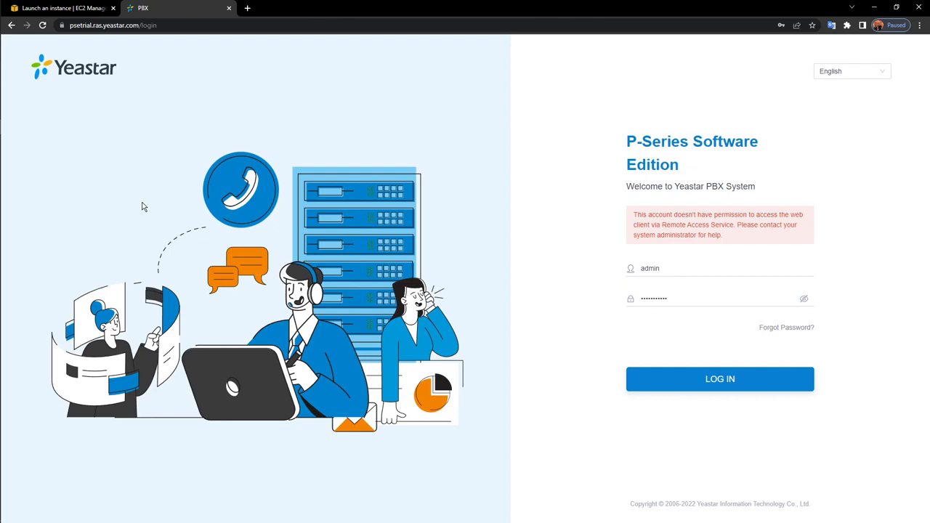
click(284, 24)
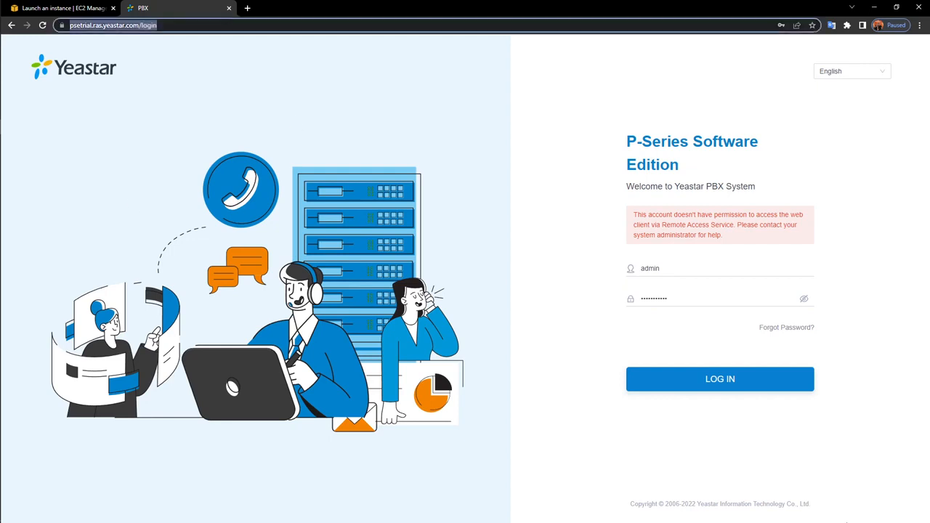
Load the PBX at 13.214.136.30 and open System > Network
text(13)
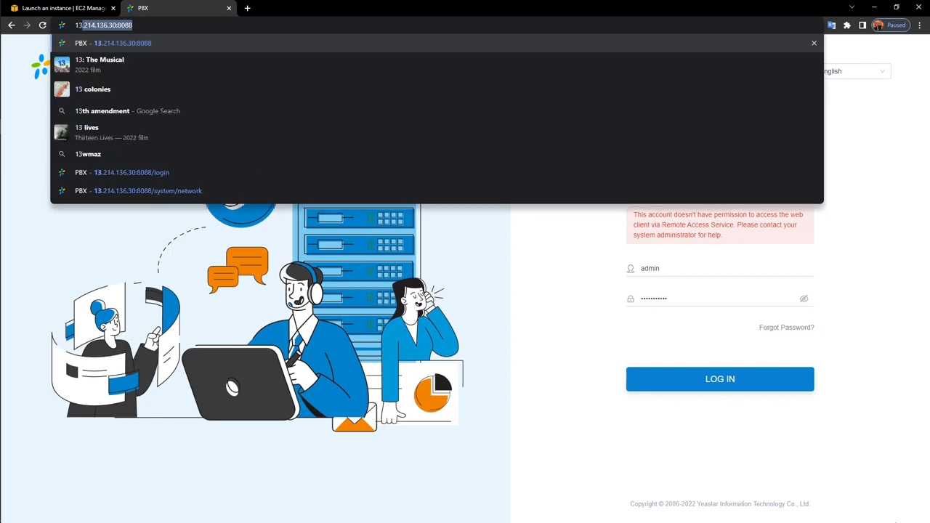
text(.21)
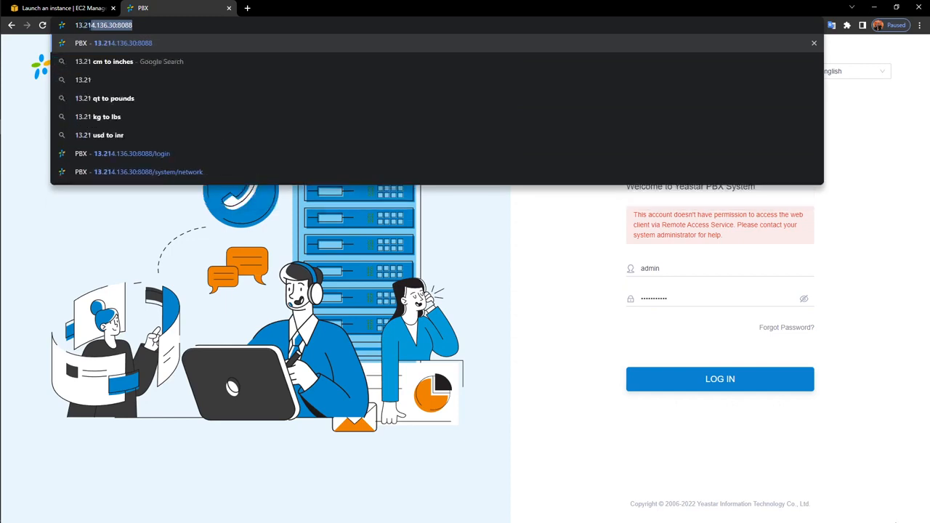
text(4.1)
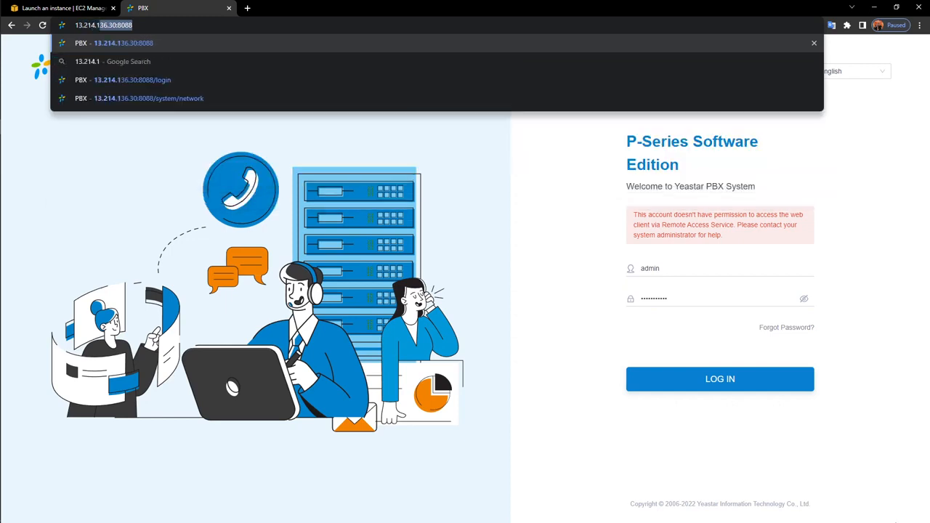
text(36.30)
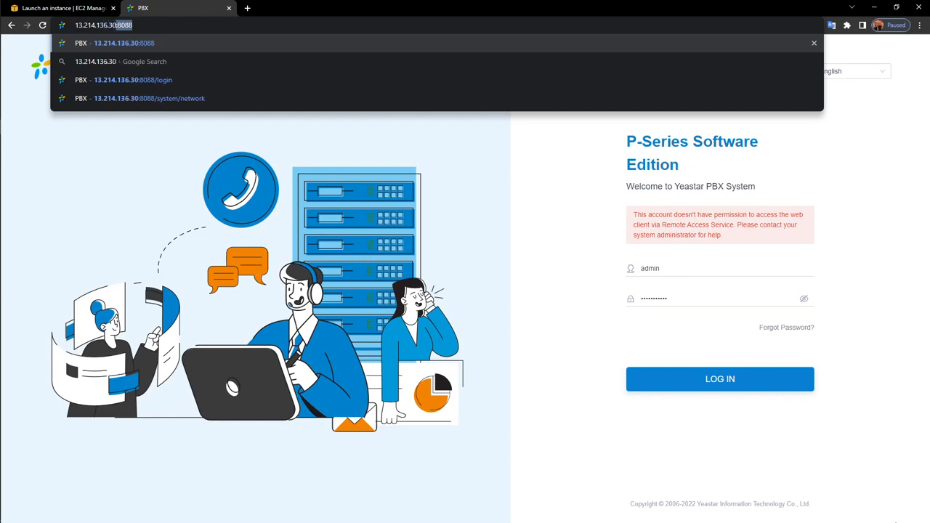
key(Return)
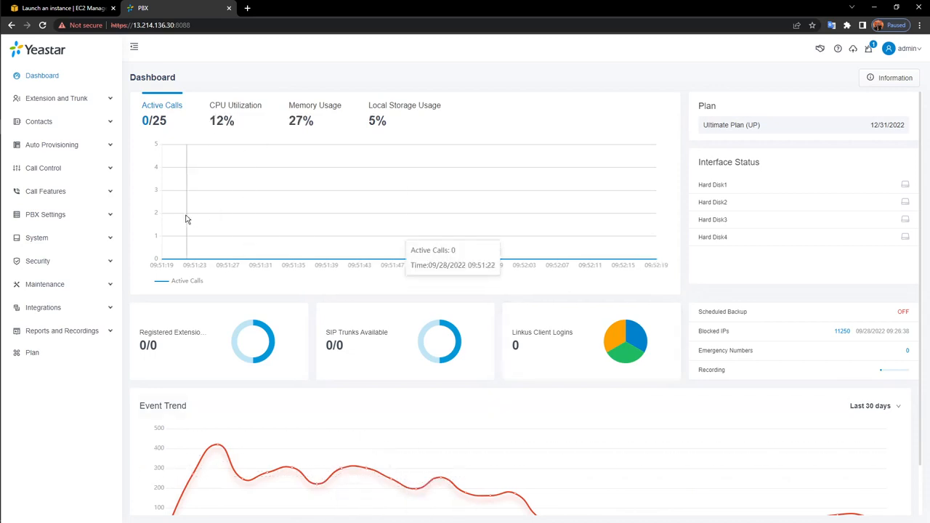
click(53, 238)
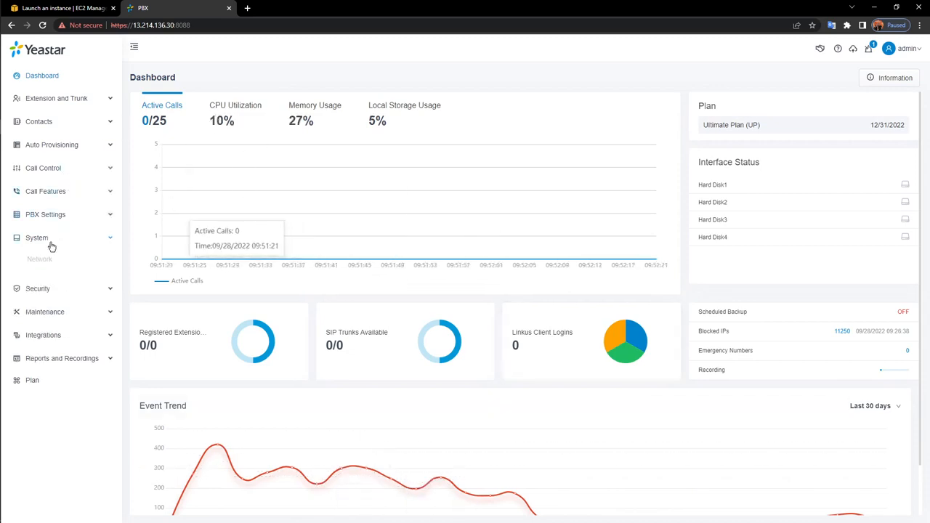
click(45, 262)
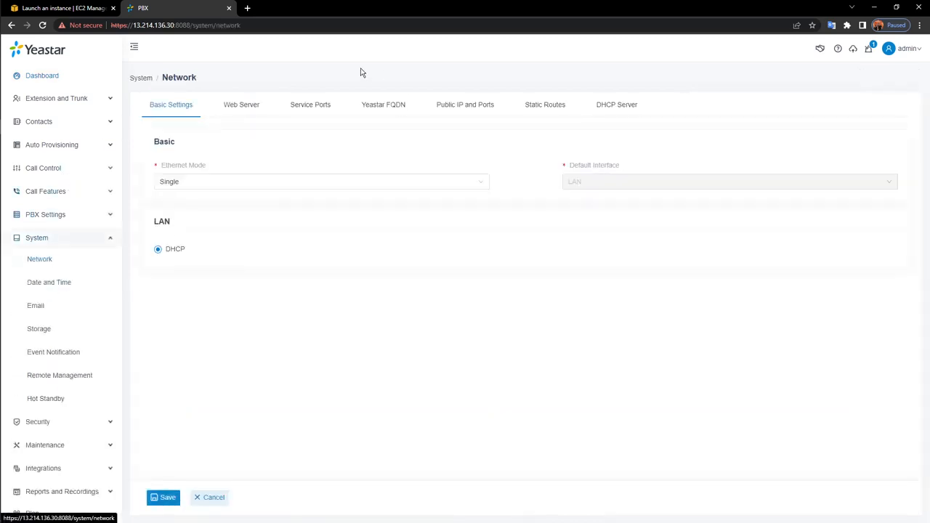
Show the Yeastar FQDN Remote Access features: Web Access on port 443, Linkus Access on 11005
click(383, 109)
scroll(290, 240, down, 1)
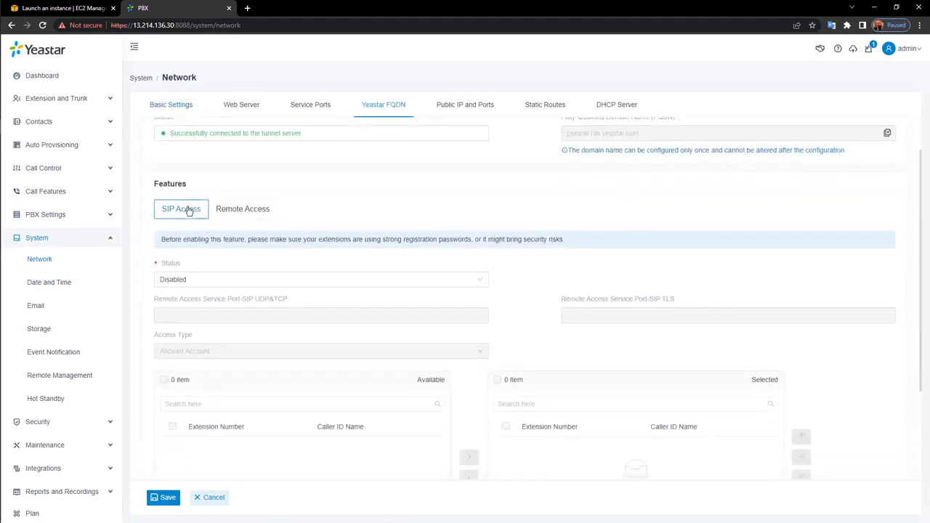
scroll(200, 211, down, 1)
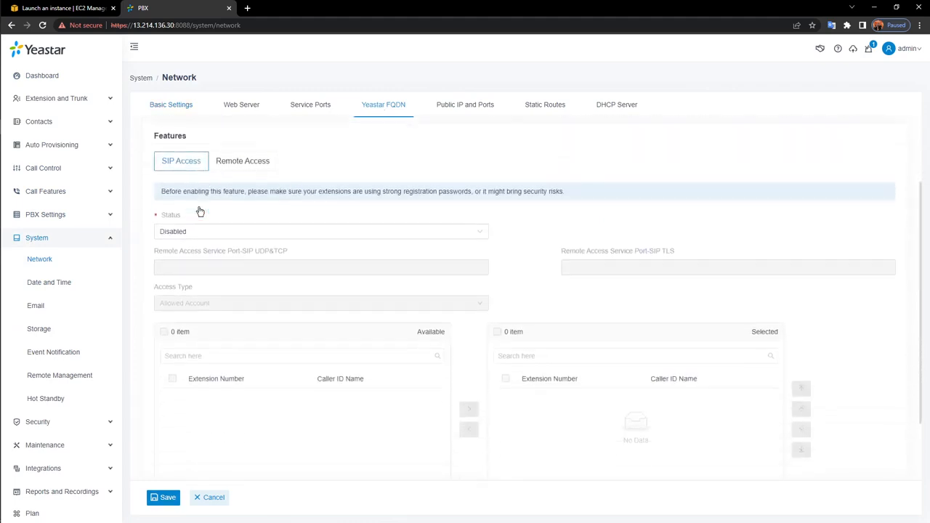
click(256, 167)
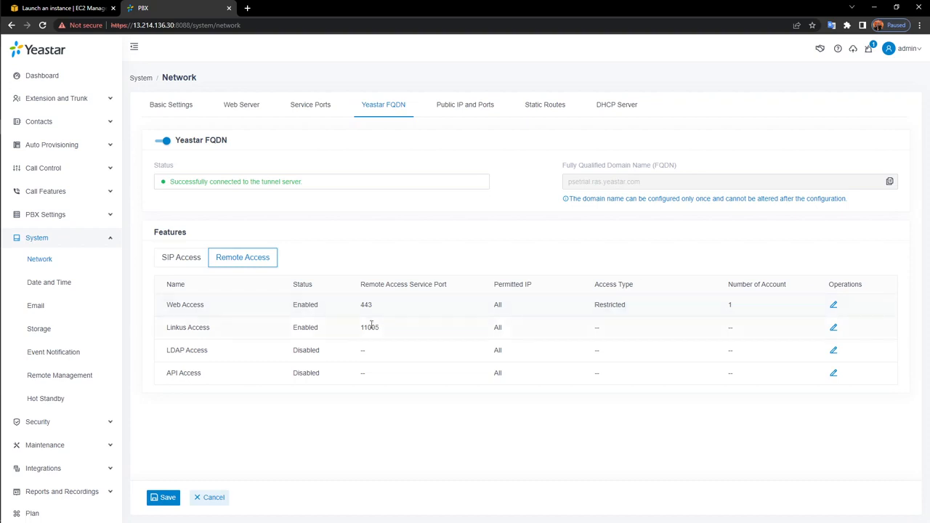
drag(205, 306, 166, 306)
click(459, 253)
click(77, 243)
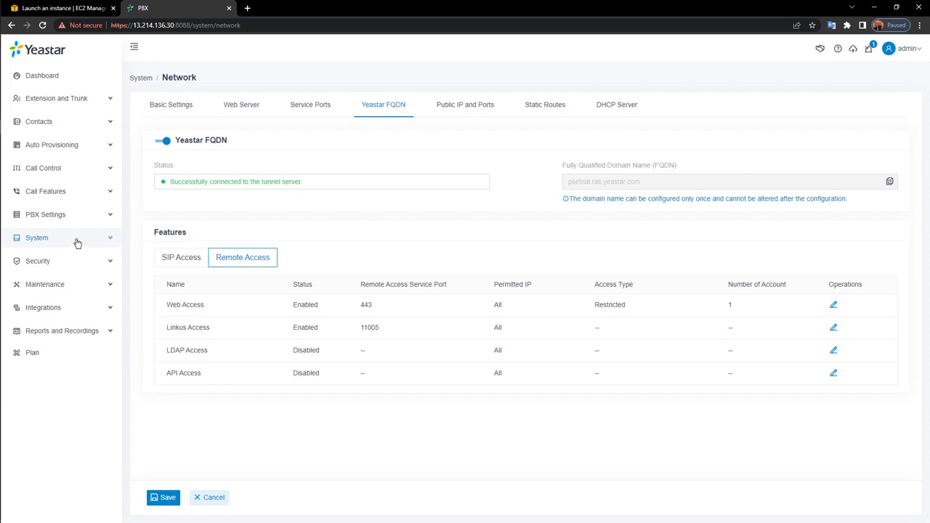
Open System > Hot Standby and switch Enable Hot Standby on
click(77, 243)
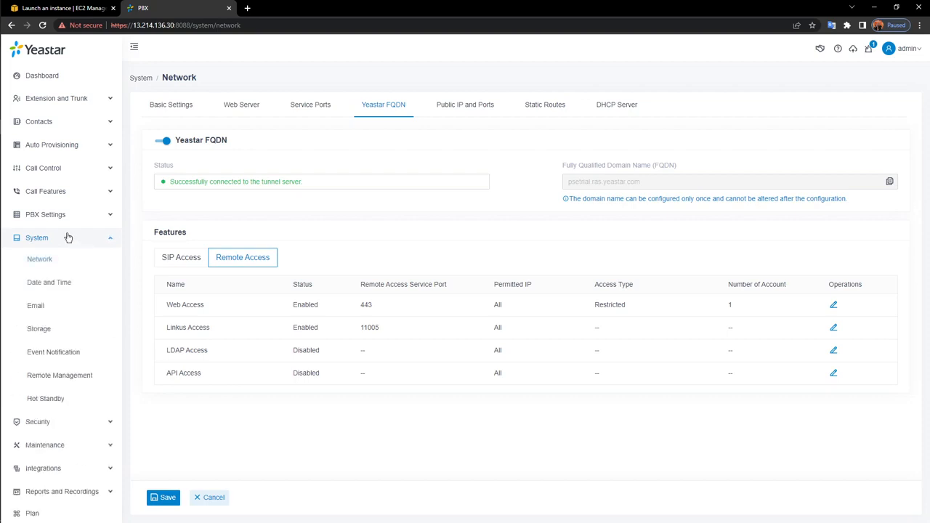
click(47, 402)
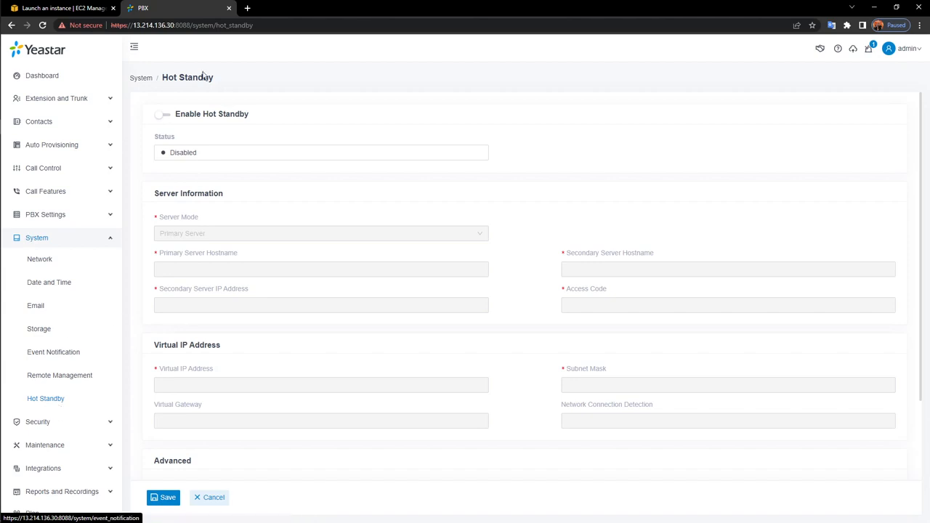
click(164, 115)
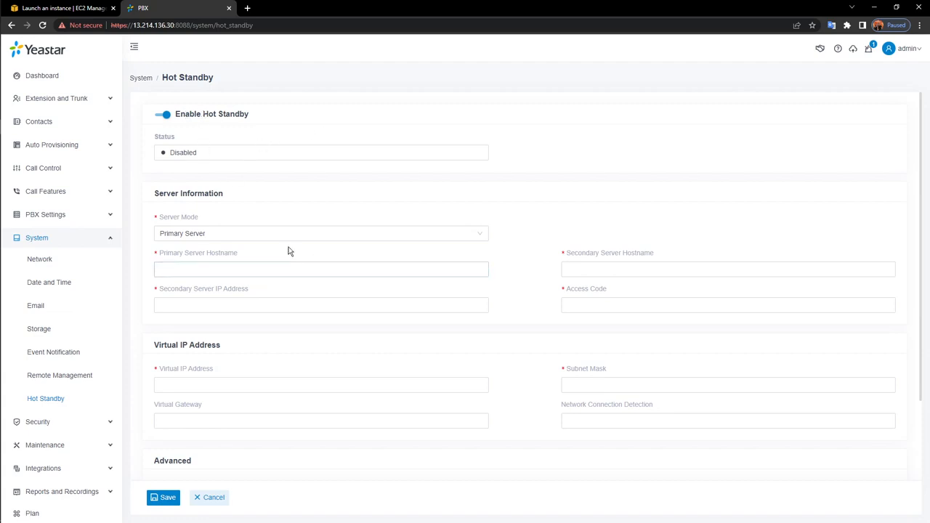
Set Server Mode to Primary Server, leaving the hostname and Secondary Server IP fields empty
click(206, 232)
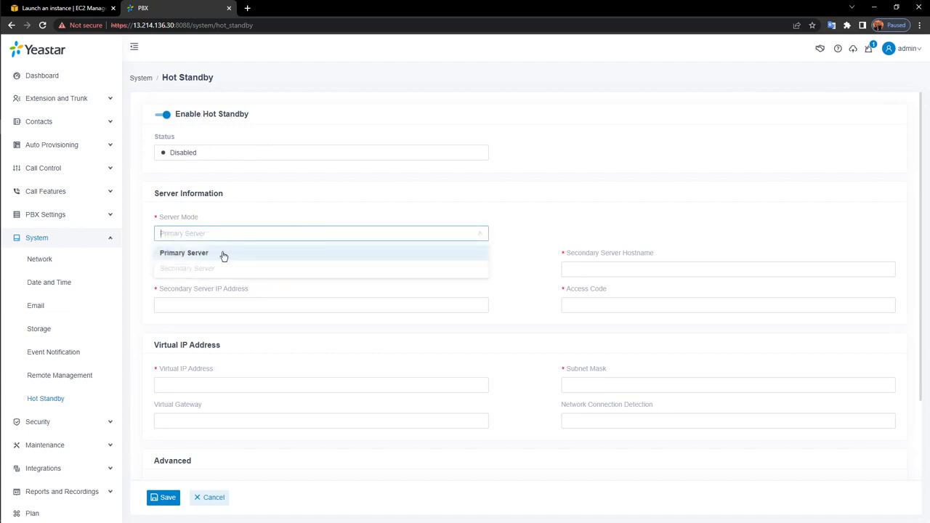
click(222, 253)
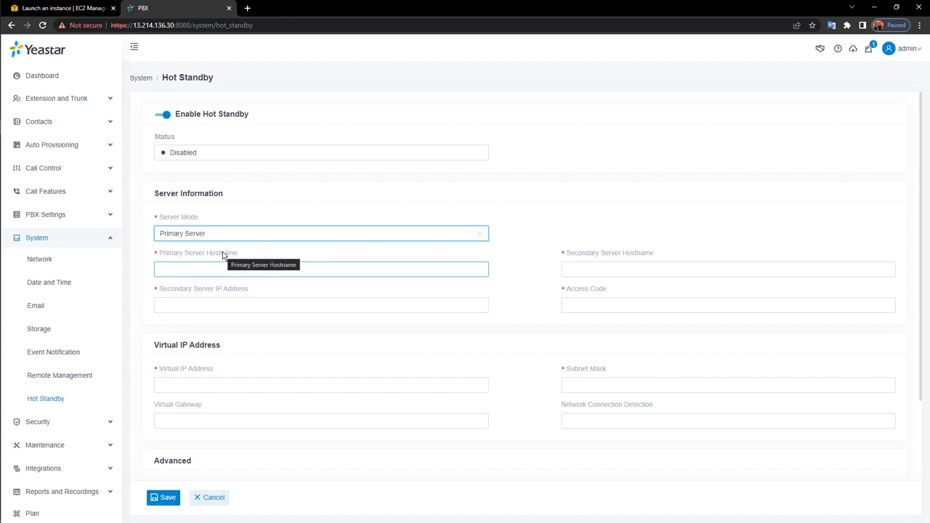
click(257, 237)
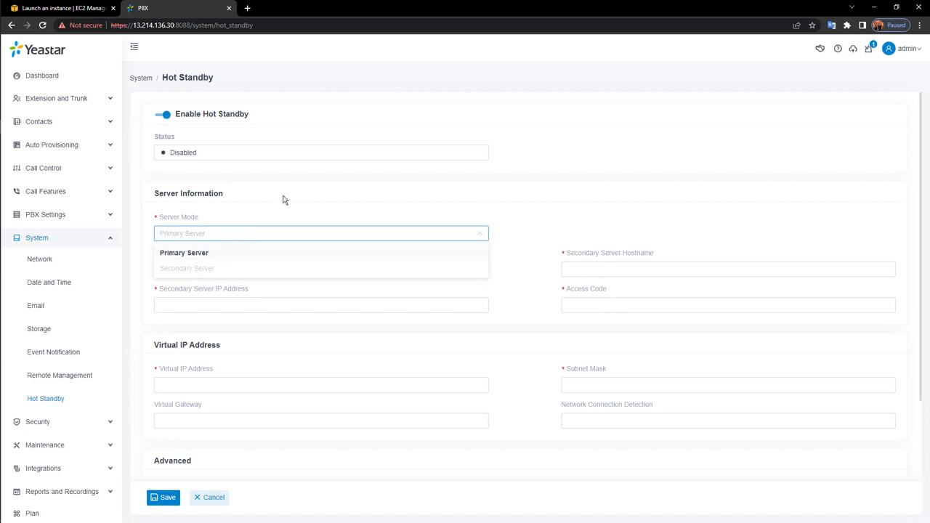
click(210, 252)
click(316, 270)
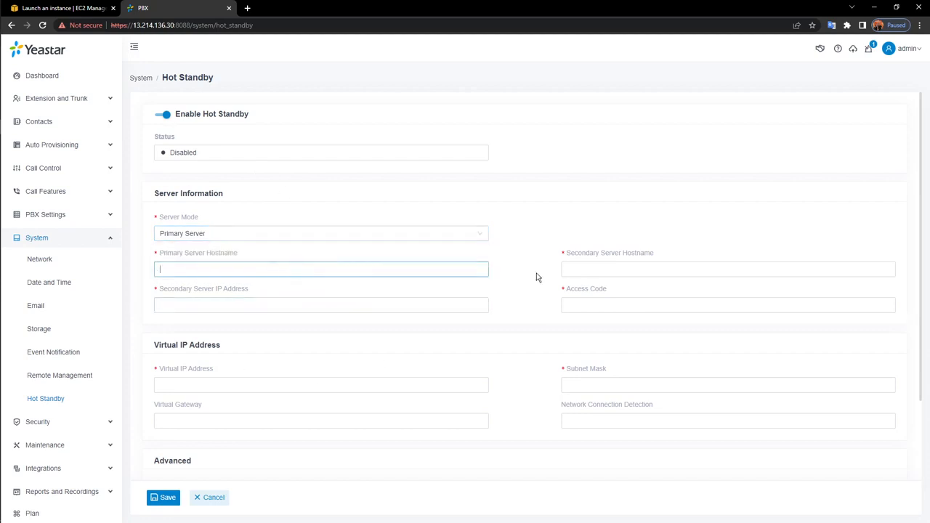
click(666, 268)
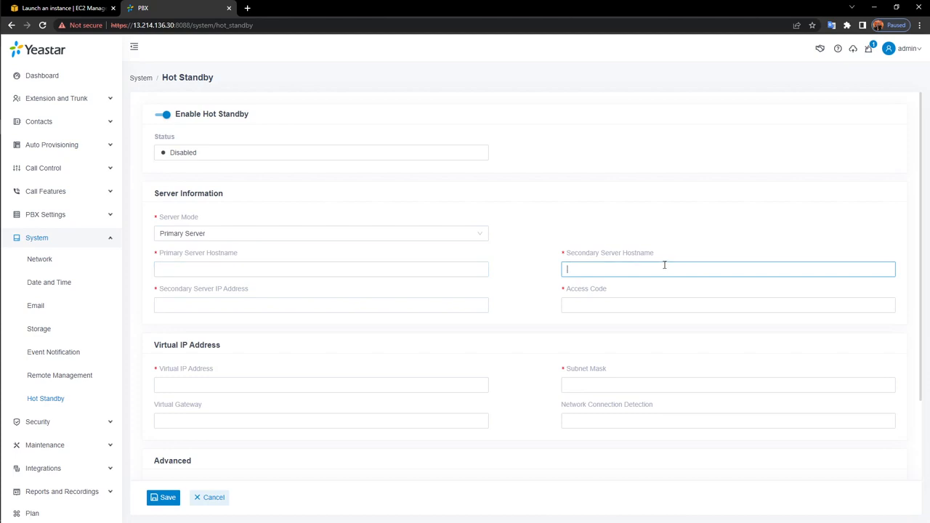
click(368, 306)
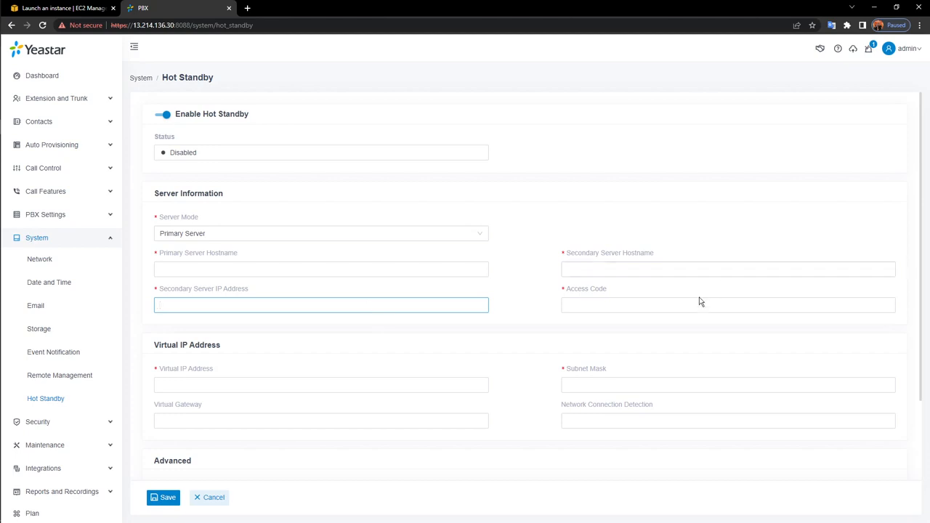
Enter an 8-digit Access Code so the minimum-length warning clears
click(679, 305)
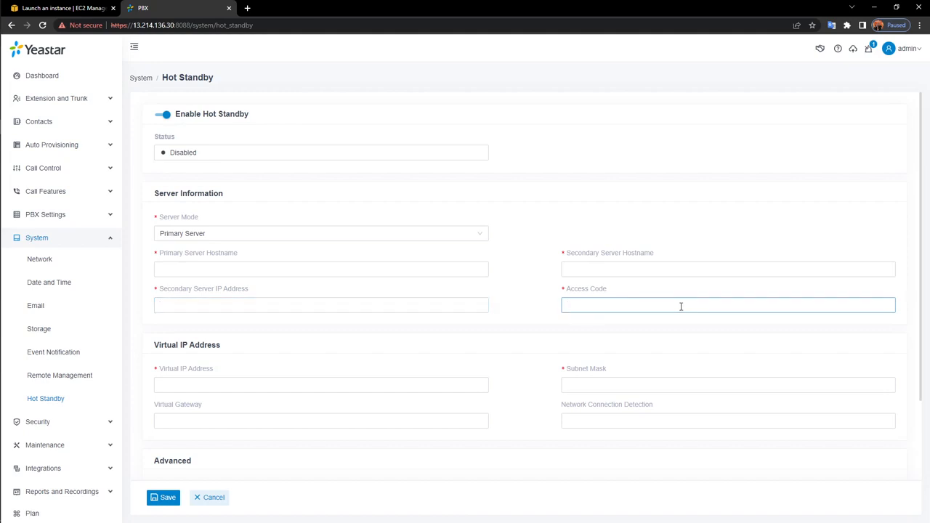
text(123456)
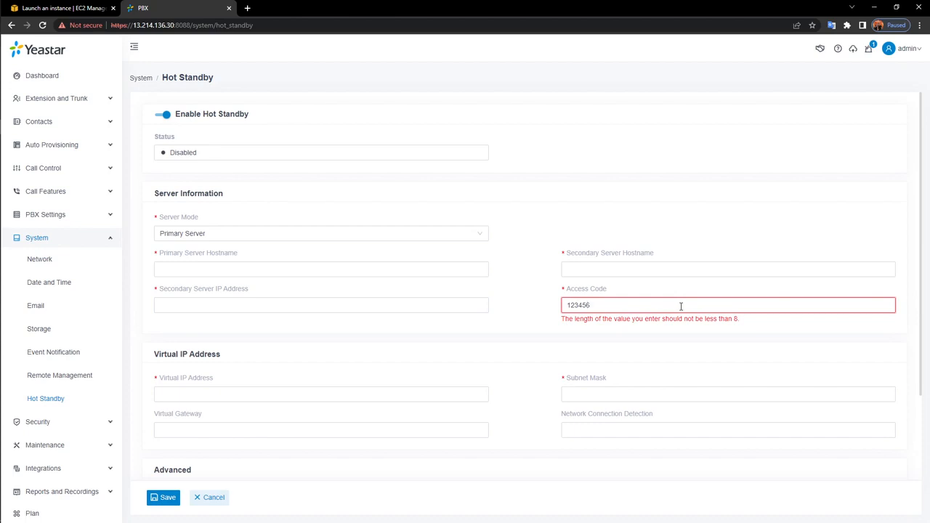
text(78)
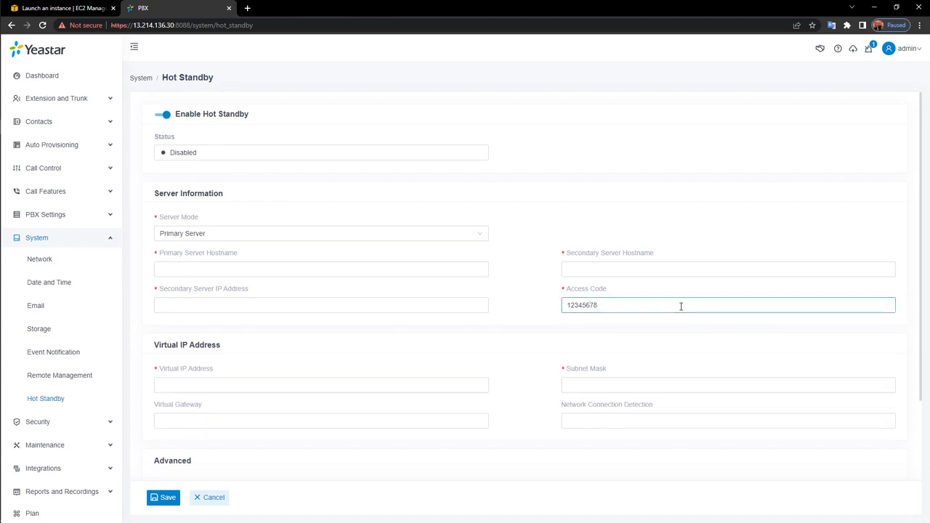
drag(630, 311, 480, 308)
scroll(426, 271, down, 2)
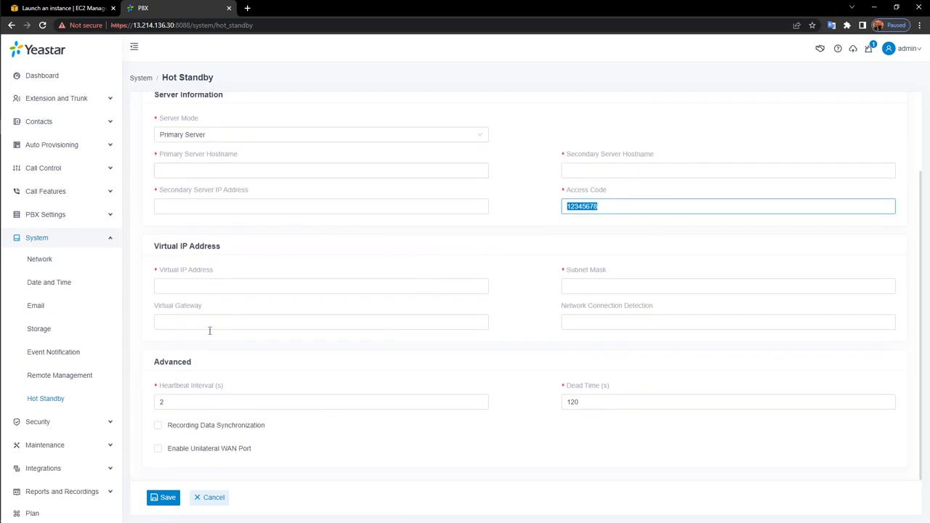
Leave the Virtual IP Address field unchanged and collapse the System section in the sidebar
click(300, 287)
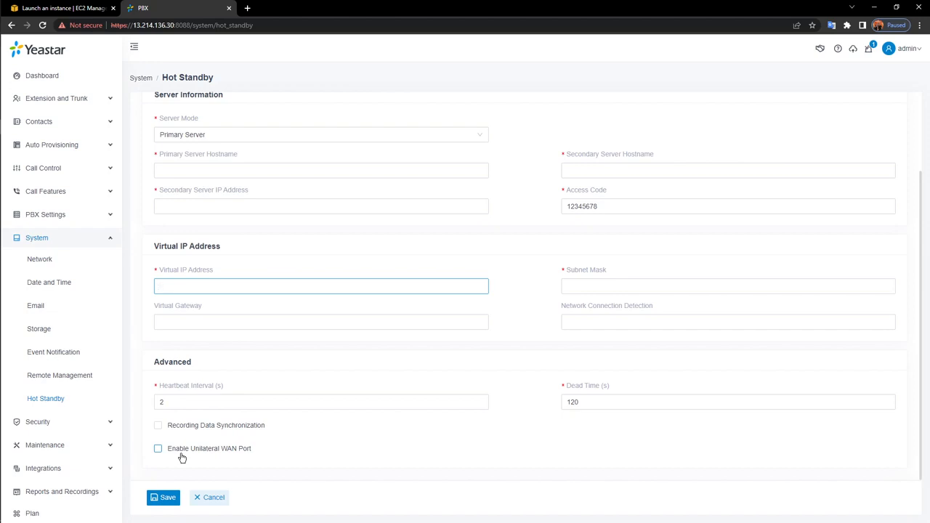
click(321, 456)
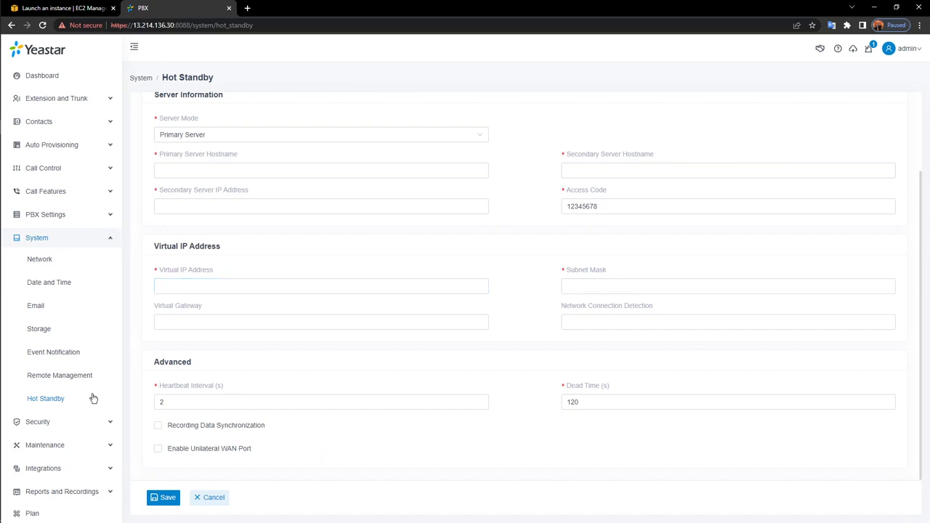
click(89, 244)
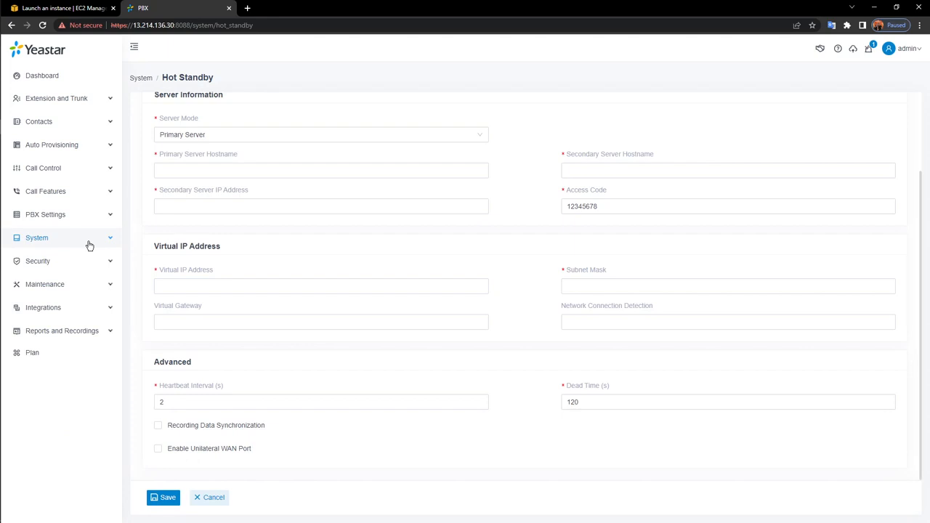